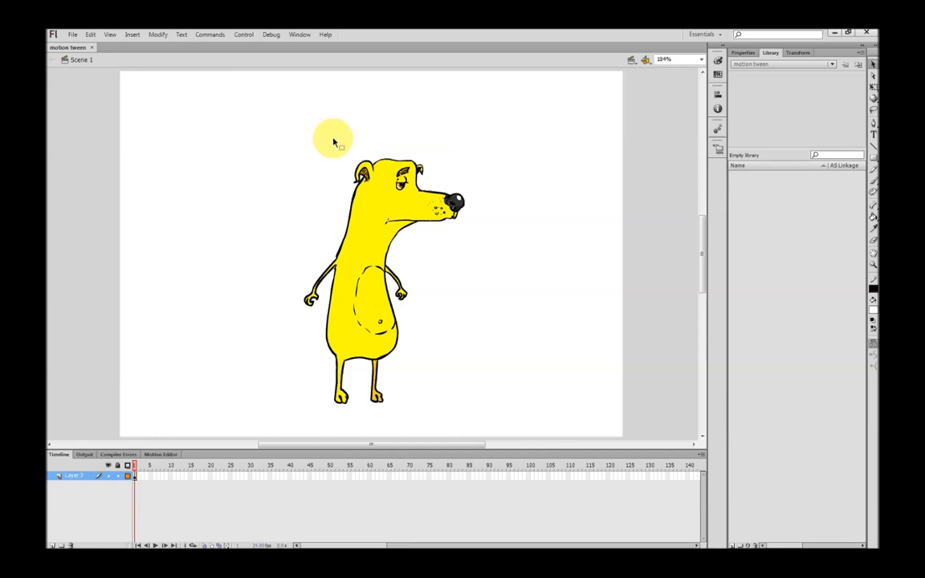
Convert the whole dog drawing into a movie clip symbol named "dog"
left_click(402, 295)
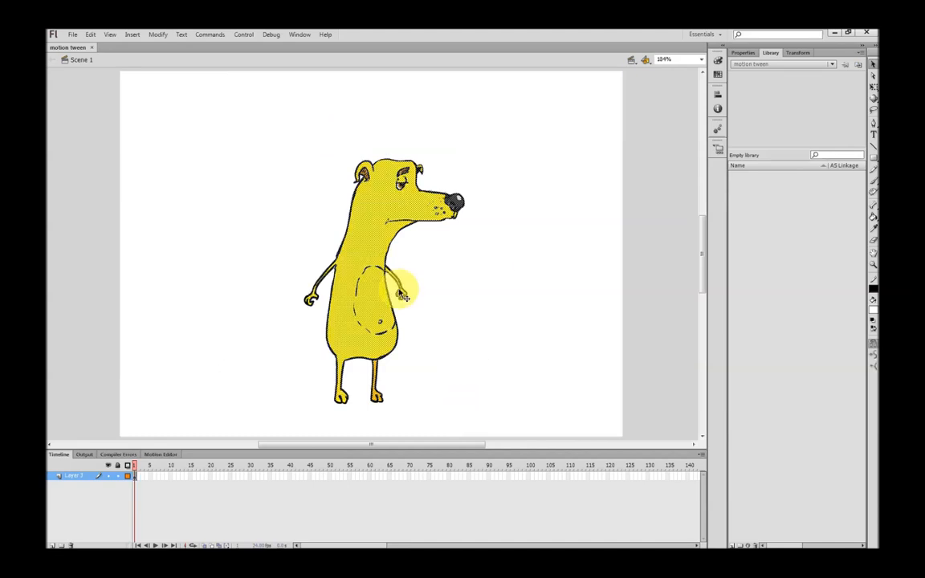
left_click(211, 135)
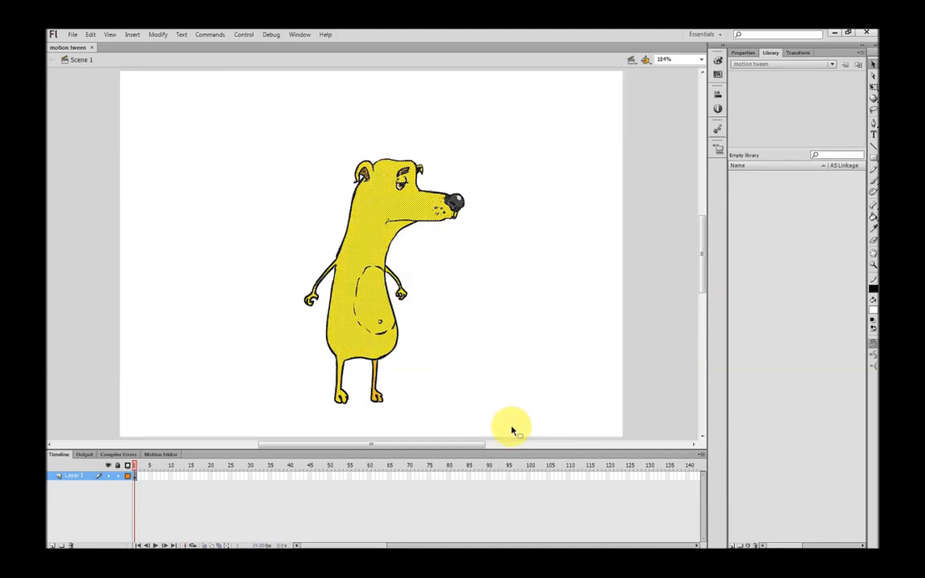
left_click(373, 312)
right_click(372, 305)
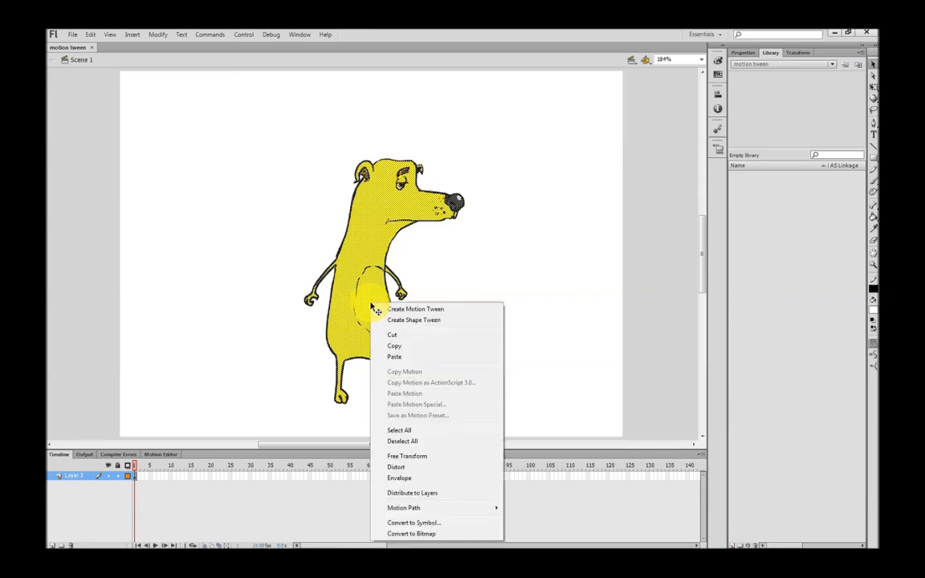
left_click(419, 526)
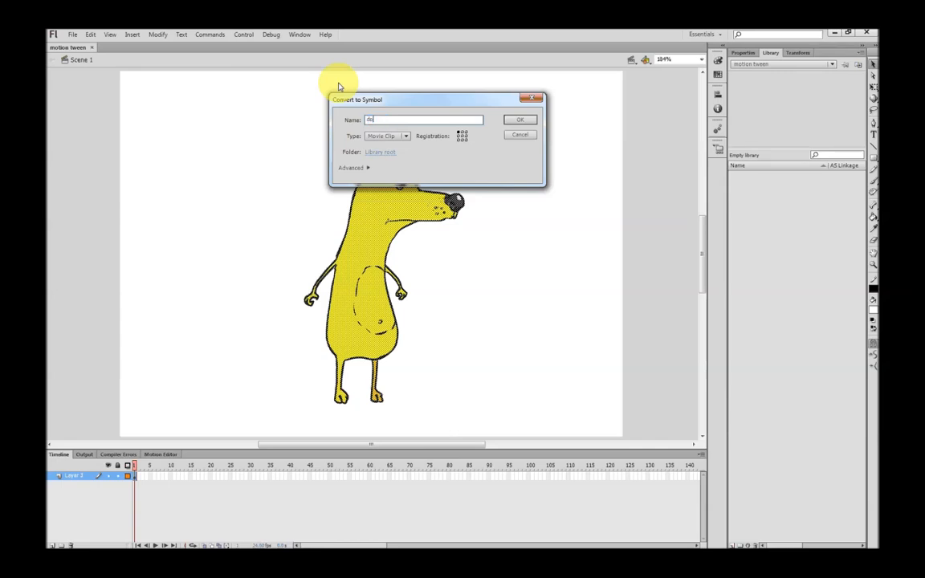
left_click(521, 120)
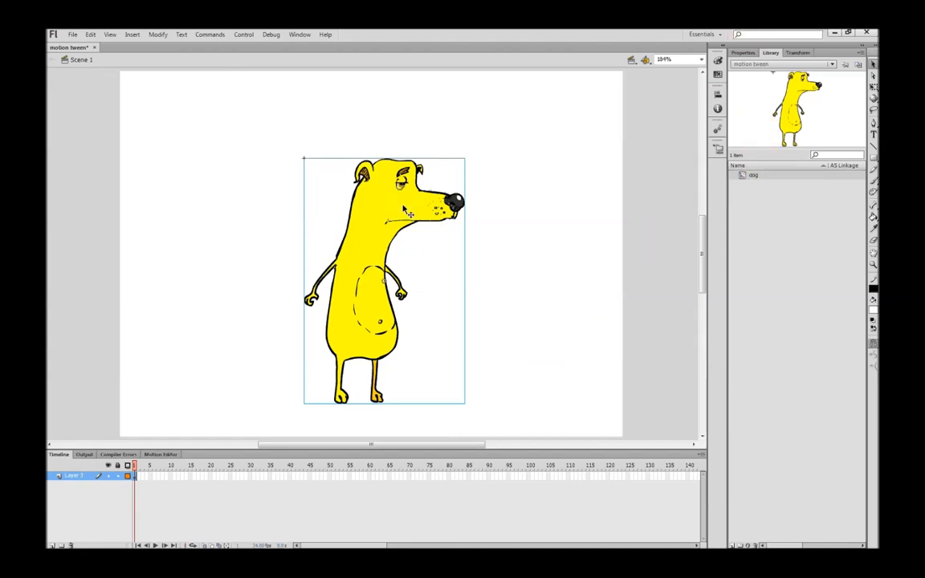
Inside the dog symbol, lasso the arm behind the dog's back and convert it to a movie clip named "r arm"
double_click(366, 289)
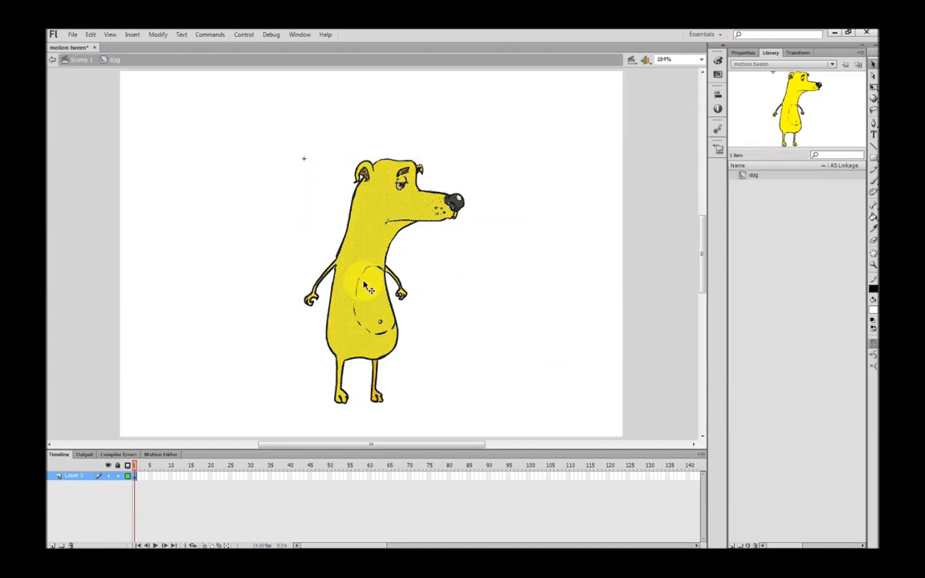
left_click(196, 382)
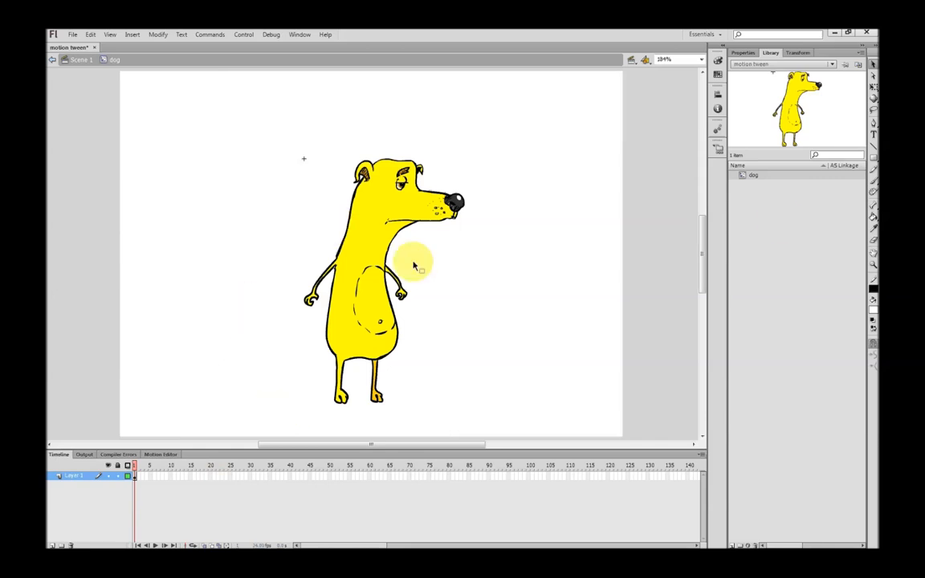
left_click(874, 112)
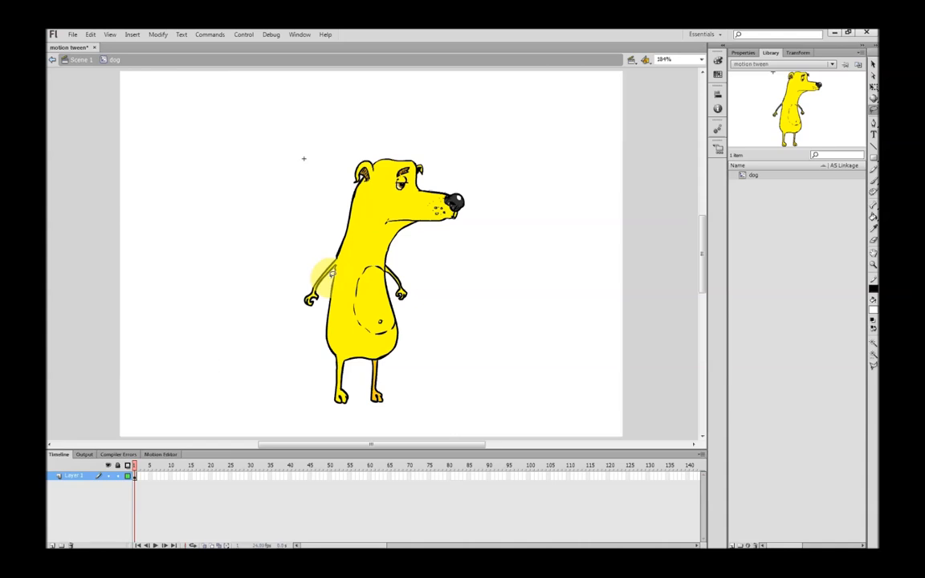
mouse_move(329, 261)
left_mouse_down()
mouse_move(330, 252)
mouse_move(283, 264)
mouse_move(300, 320)
mouse_move(333, 264)
left_mouse_up()
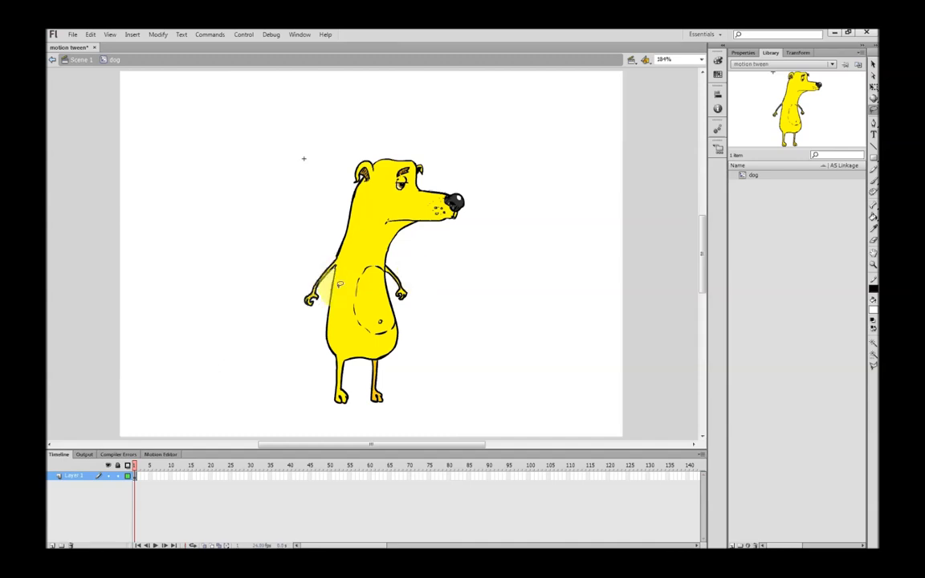
right_click(314, 298)
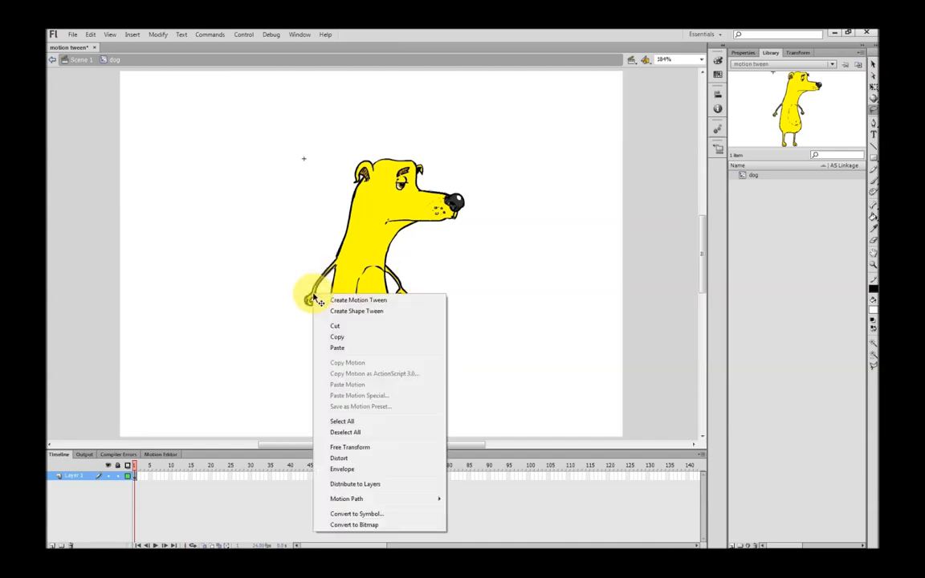
left_click(347, 515)
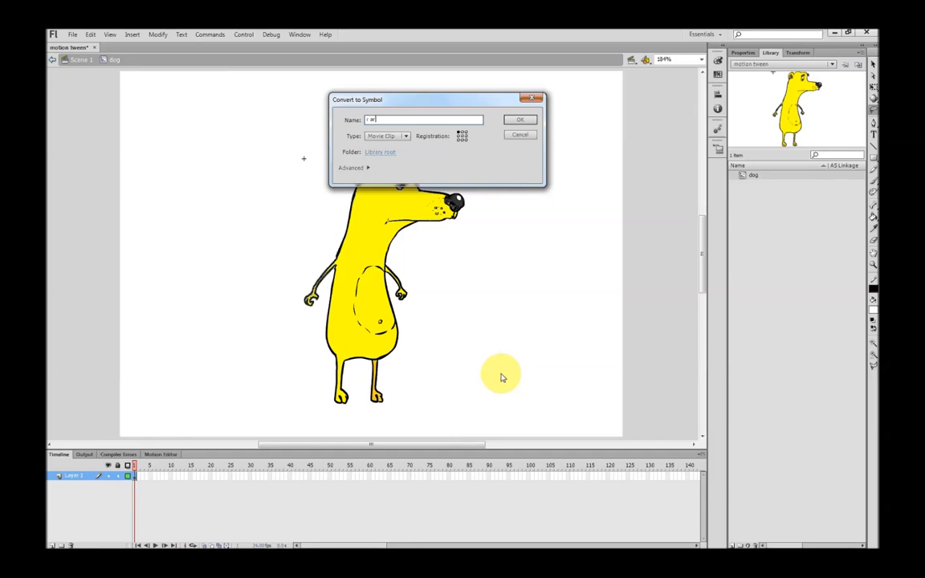
key("Return")
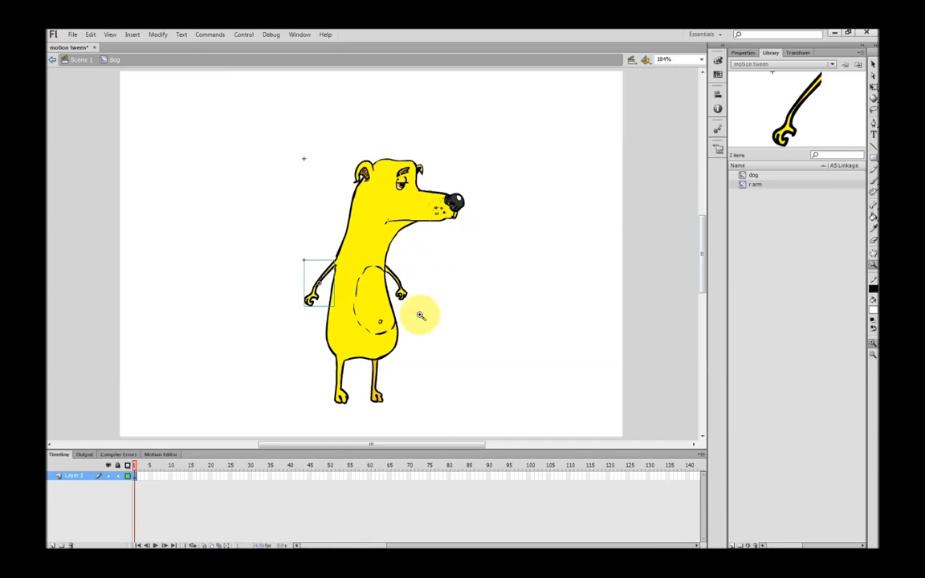
Lasso the dog's front arm along the body edge and convert it to a movie clip named "l arm"
left_click_drag(308, 244, 470, 321)
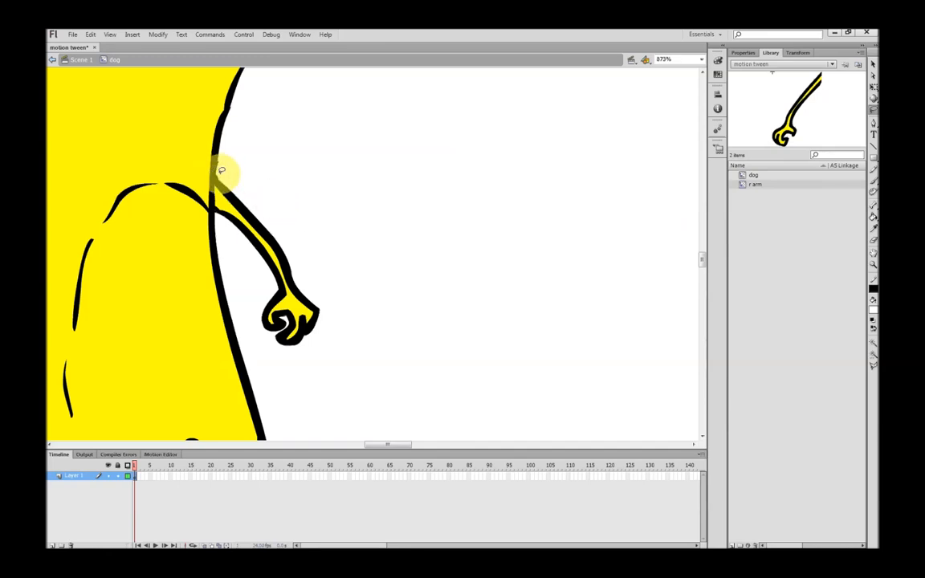
mouse_move(216, 196)
left_mouse_down()
mouse_move(258, 314)
mouse_move(319, 355)
mouse_move(327, 283)
mouse_move(237, 169)
mouse_move(224, 174)
mouse_move(228, 185)
left_mouse_up()
right_click(236, 219)
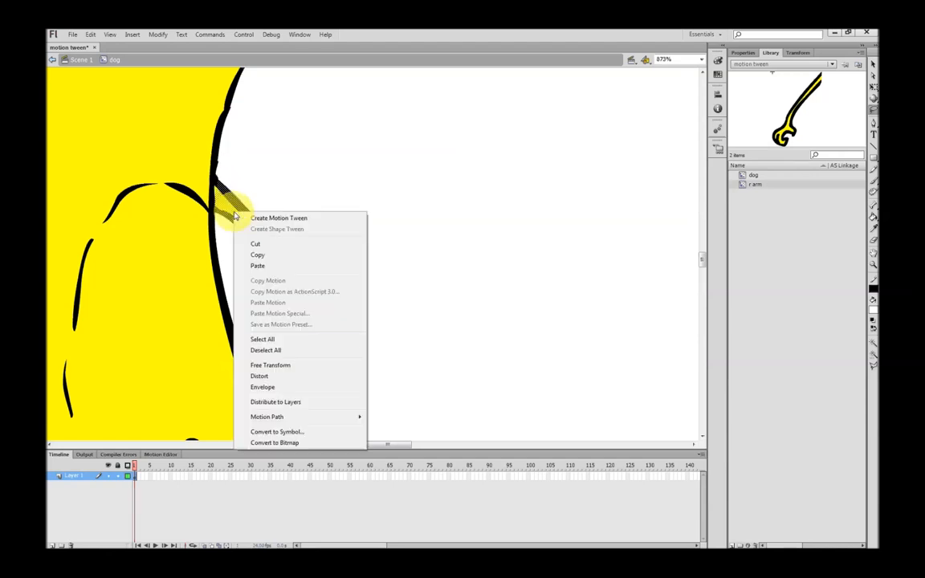
left_click(283, 430)
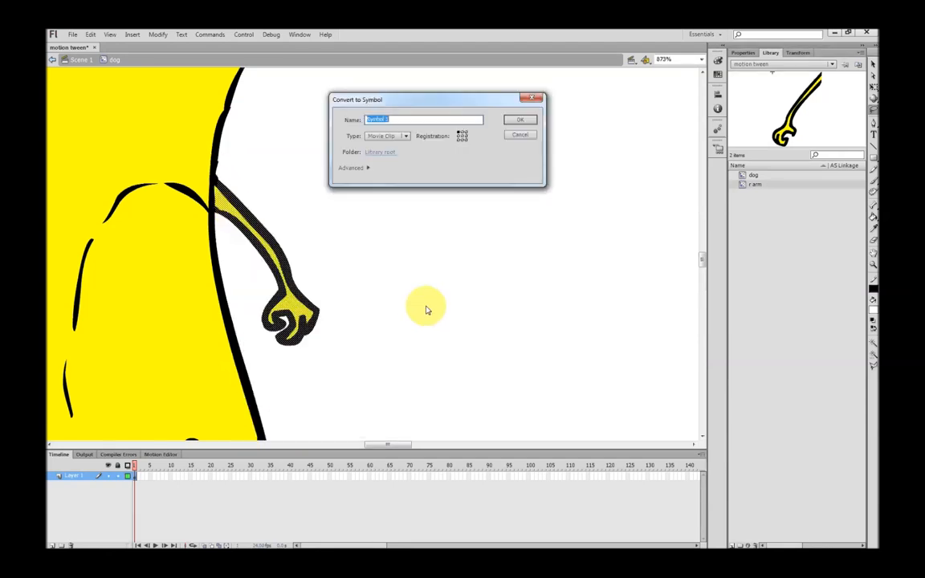
type("l arm")
key("Return")
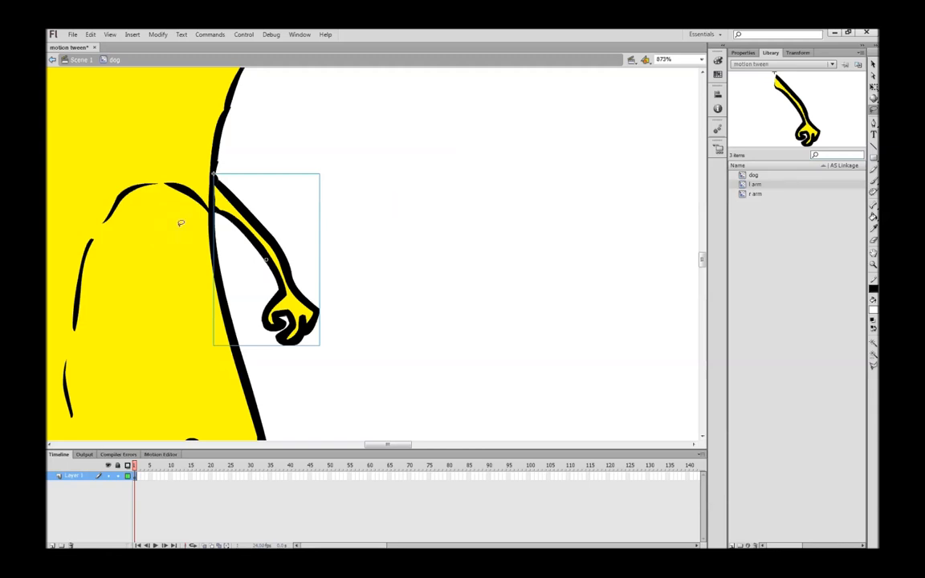
Lasso the dog's yellow leg up to the body and convert it to a movie clip named "r leg"
left_click(470, 180)
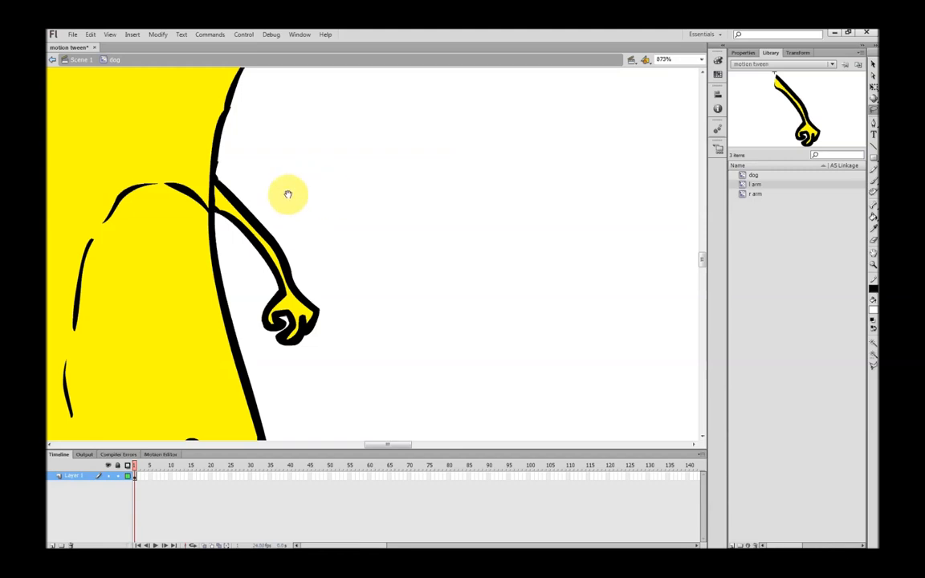
left_click_drag(181, 211, 399, 199)
left_click_drag(328, 321, 350, 129)
left_click_drag(337, 354, 380, 159)
mouse_move(379, 298)
left_mouse_down()
mouse_move(377, 236)
mouse_move(383, 266)
mouse_move(407, 262)
left_mouse_up()
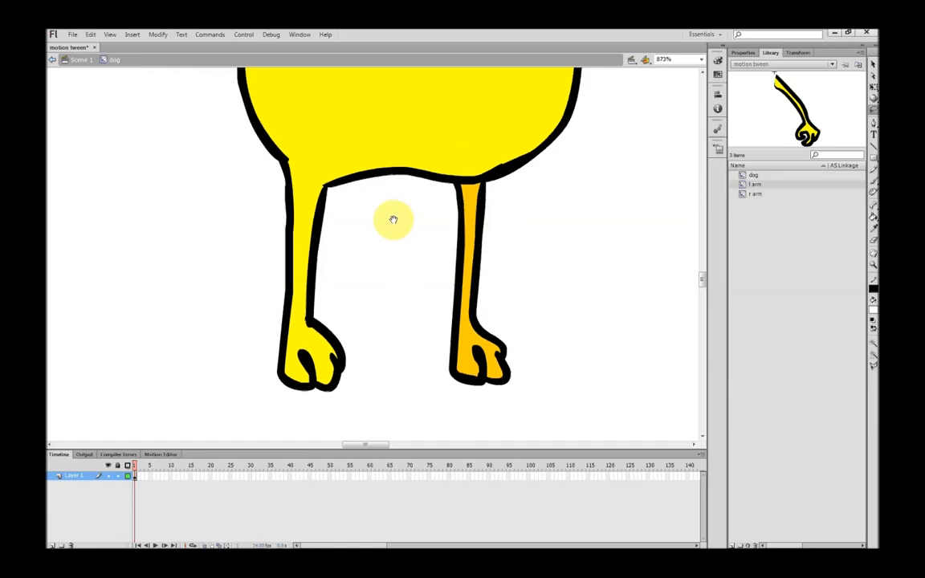
mouse_move(336, 197)
left_mouse_down()
mouse_move(295, 164)
mouse_move(267, 161)
mouse_move(220, 365)
mouse_move(286, 426)
mouse_move(410, 371)
mouse_move(369, 246)
mouse_move(337, 202)
left_mouse_up()
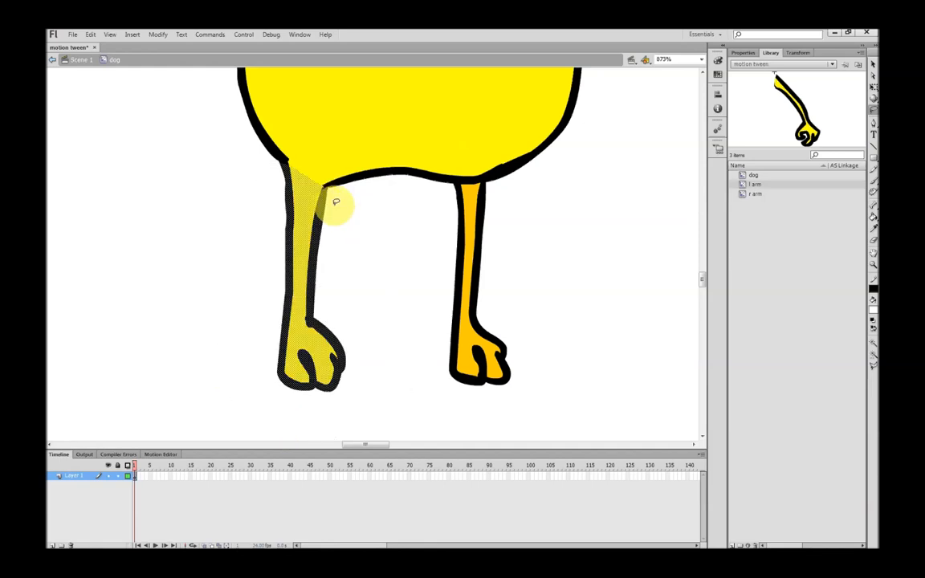
right_click(297, 270)
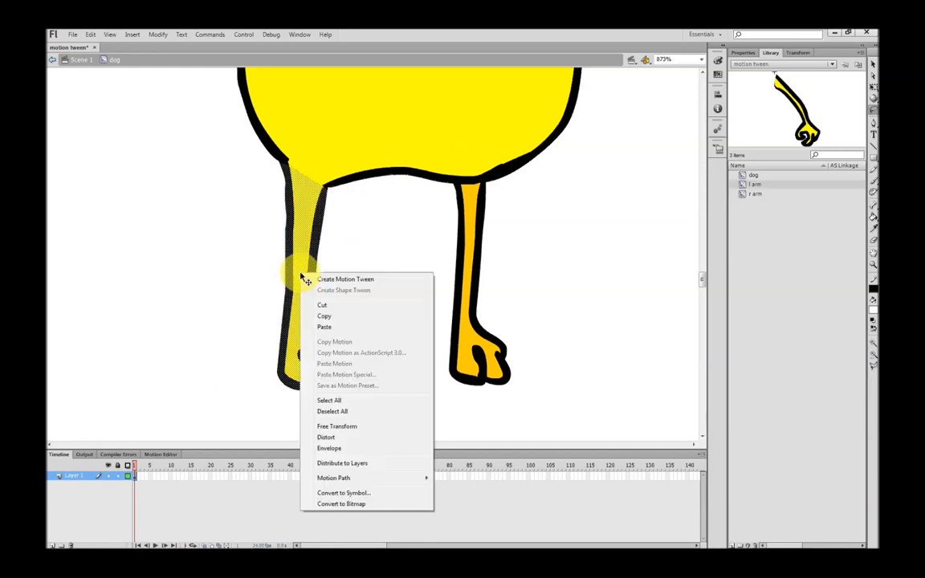
left_click(344, 494)
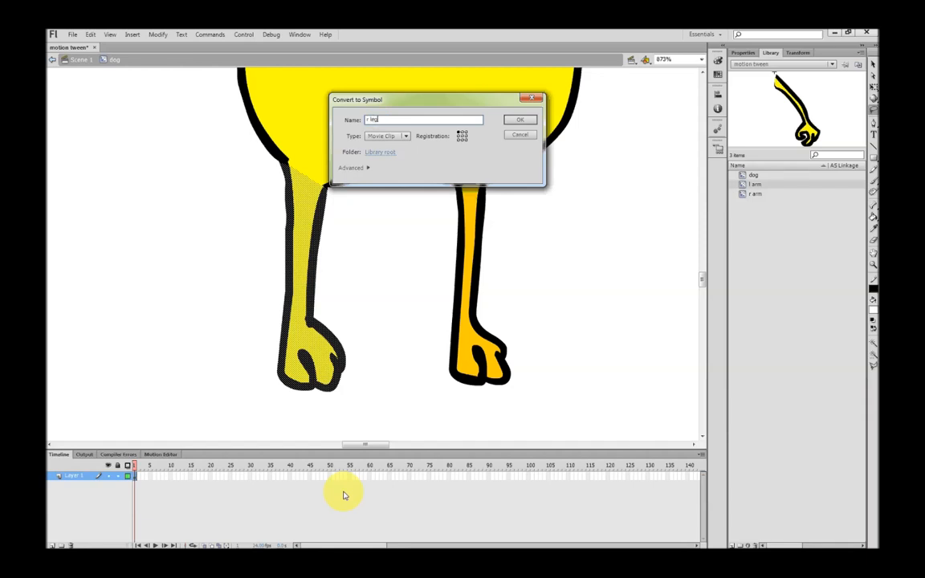
key("Return")
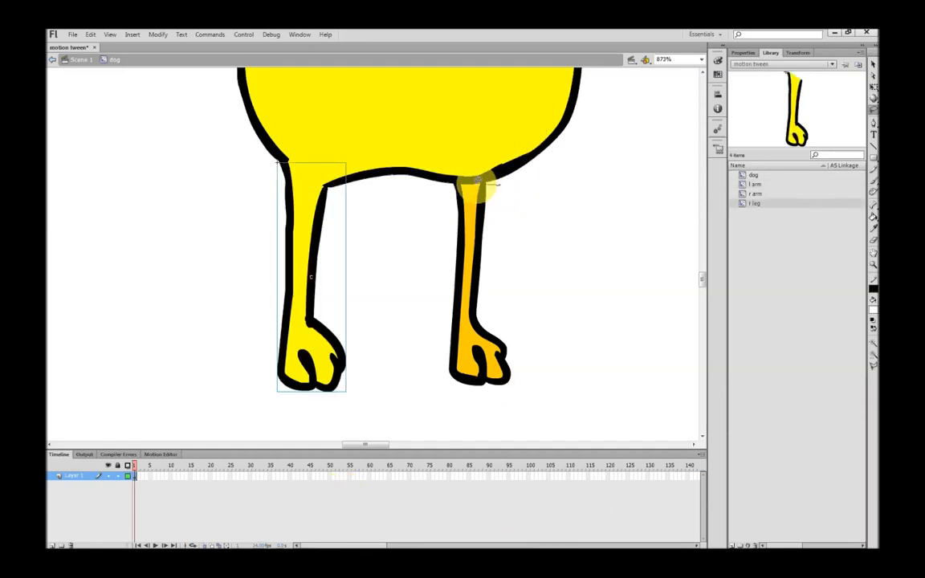
mouse_move(464, 179)
left_mouse_down()
mouse_move(415, 369)
mouse_move(532, 454)
mouse_move(560, 279)
mouse_move(525, 200)
mouse_move(486, 188)
left_mouse_up()
right_click(479, 243)
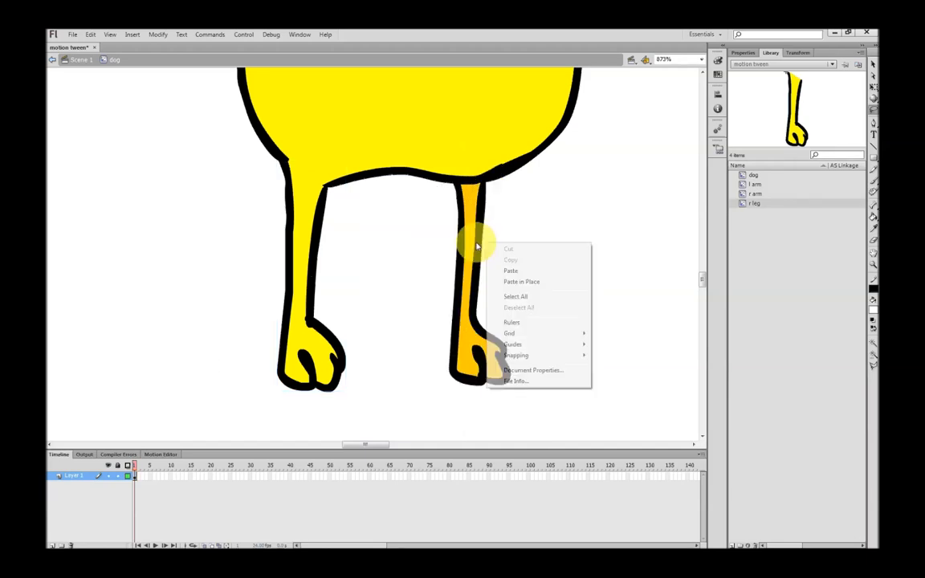
left_click(513, 221)
Lasso the dog's orange leg below the body outline and convert it to a movie clip named "l leg"
mouse_move(496, 186)
left_mouse_down()
mouse_move(444, 191)
mouse_move(421, 342)
mouse_move(452, 391)
mouse_move(641, 369)
mouse_move(565, 209)
mouse_move(496, 184)
left_mouse_up()
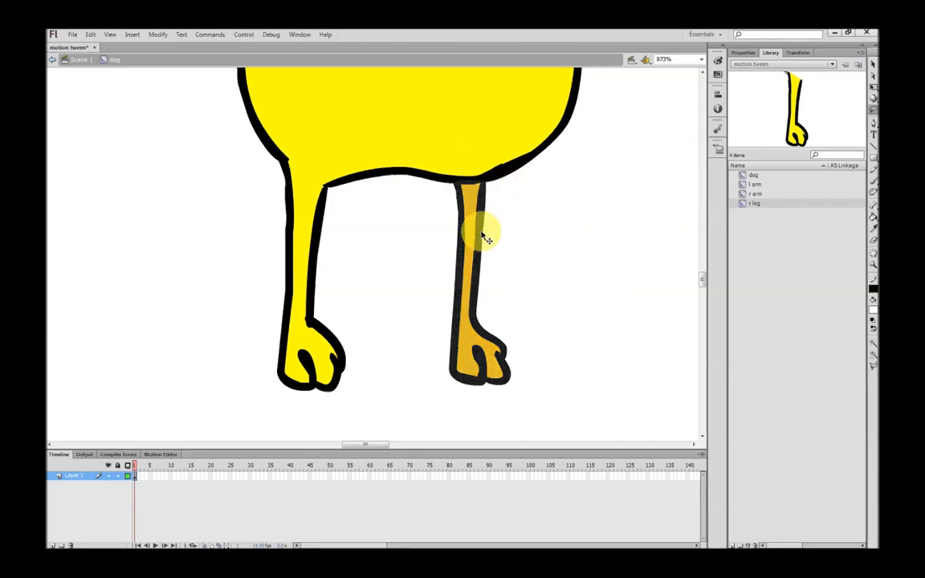
right_click(481, 238)
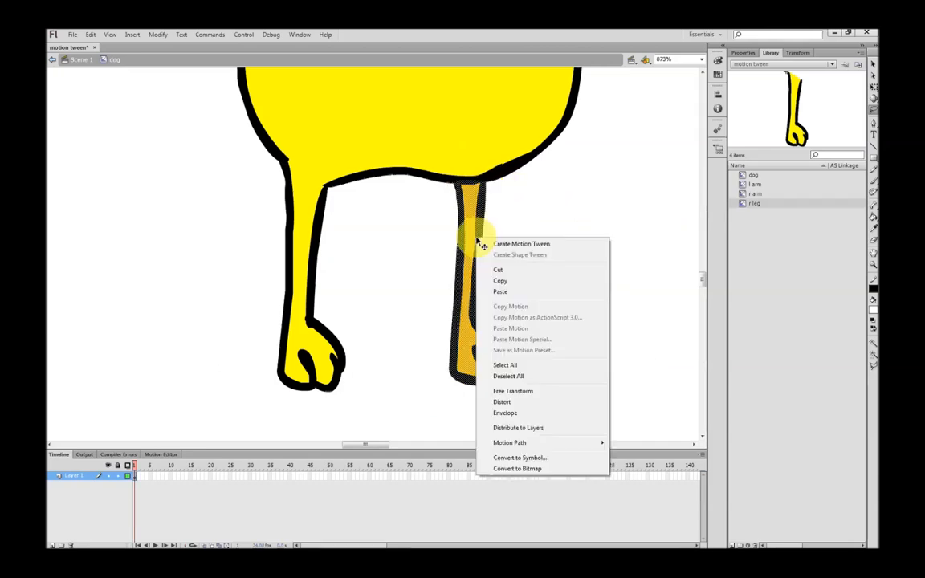
left_click(522, 459)
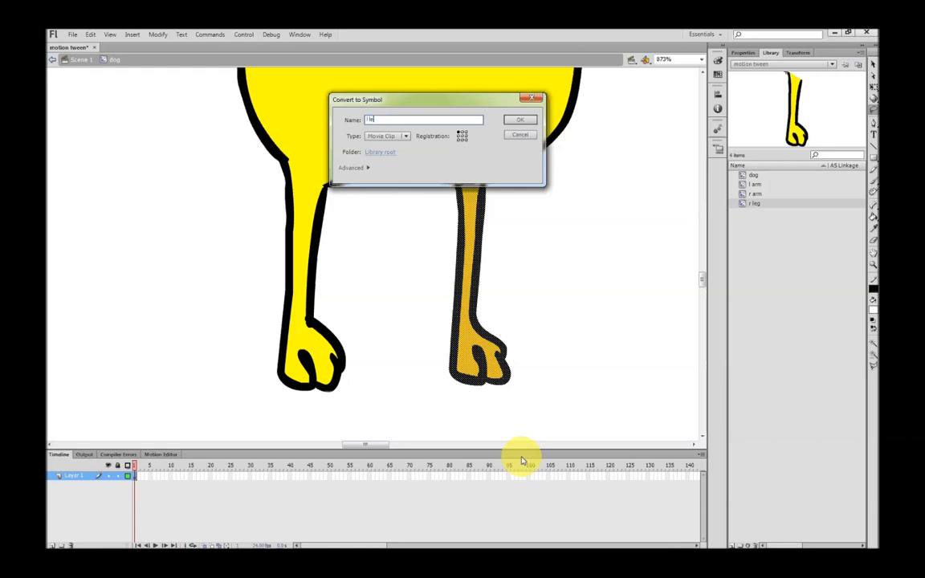
key("Return")
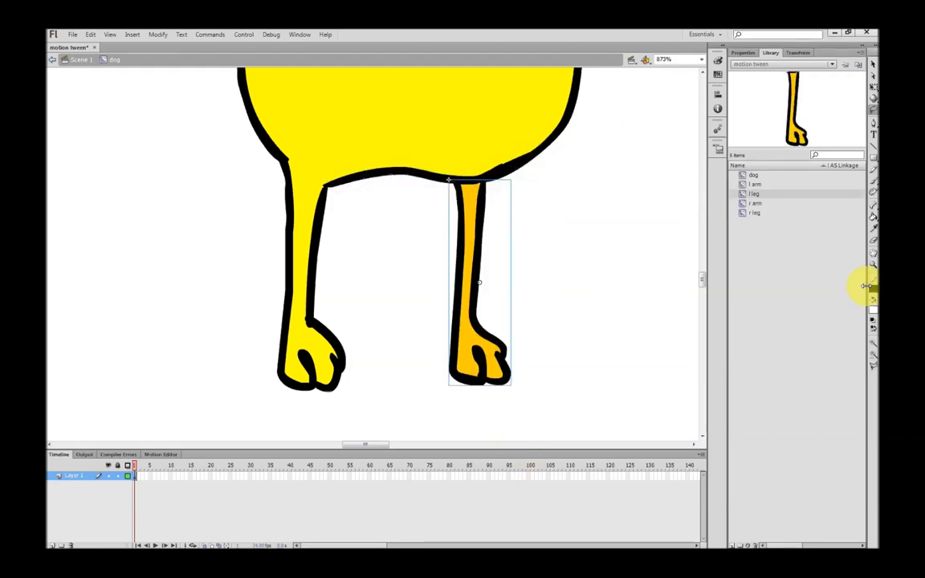
Select only the remaining head and torso artwork without the limbs and convert it to a movie clip named "body"
key("ctrl+2")
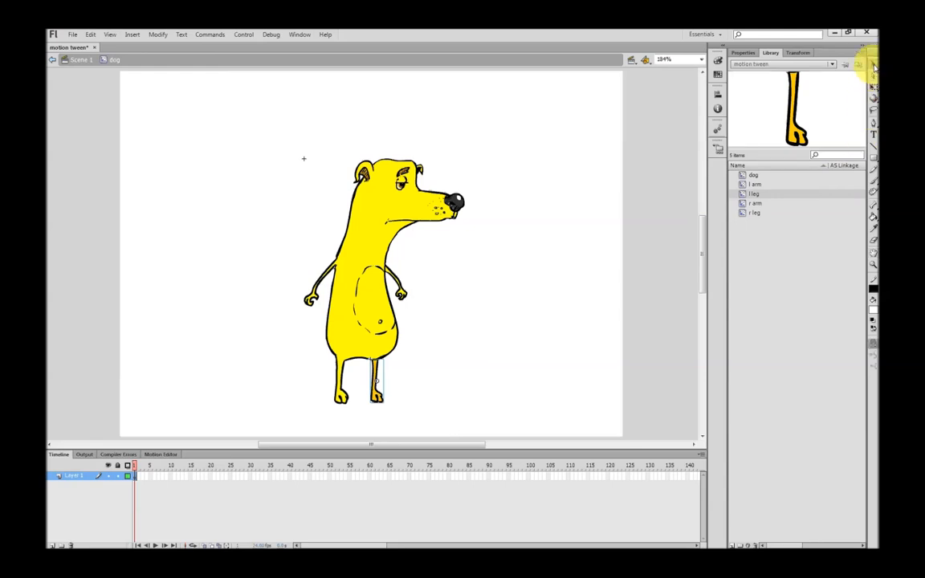
mouse_move(217, 95)
left_mouse_down()
mouse_move(502, 351)
mouse_move(524, 424)
left_mouse_up()
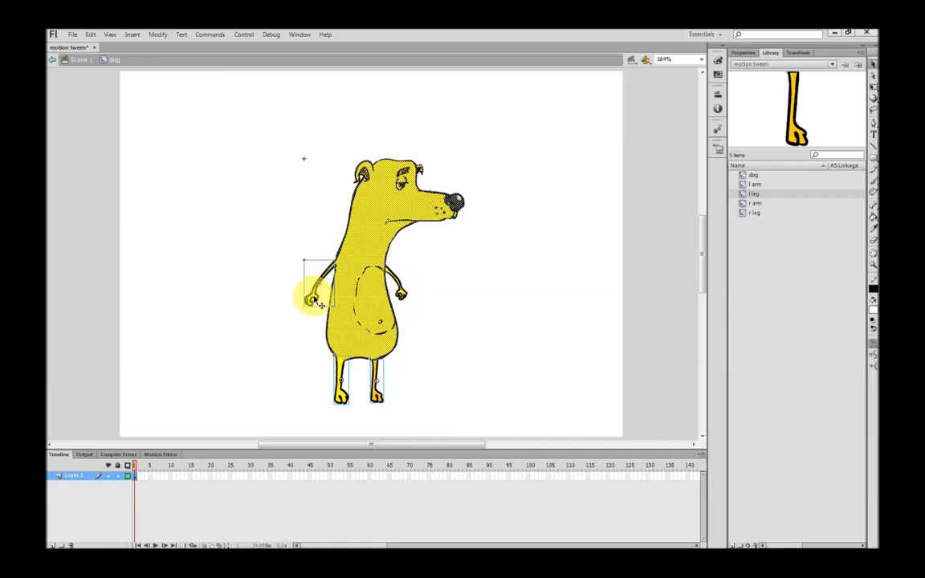
left_click(382, 402)
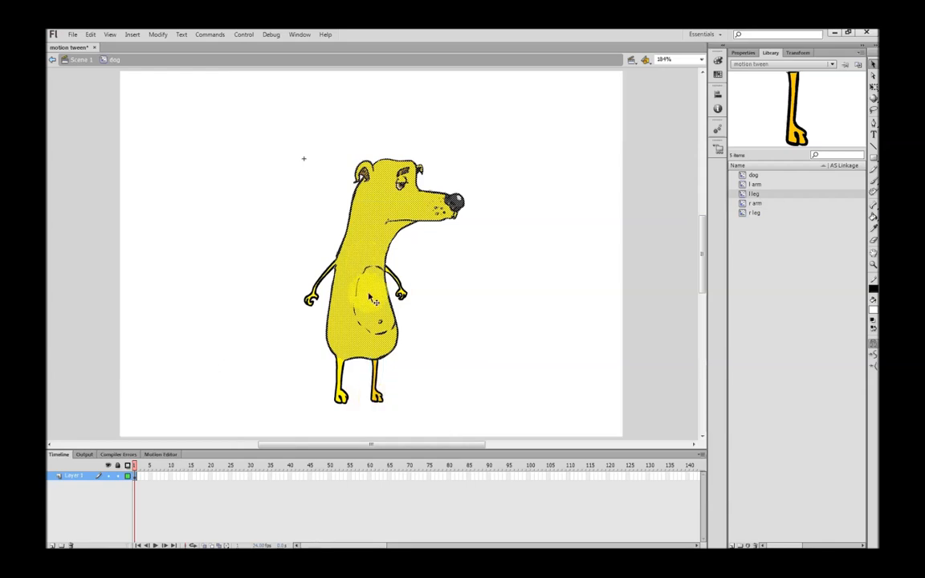
right_click(363, 328)
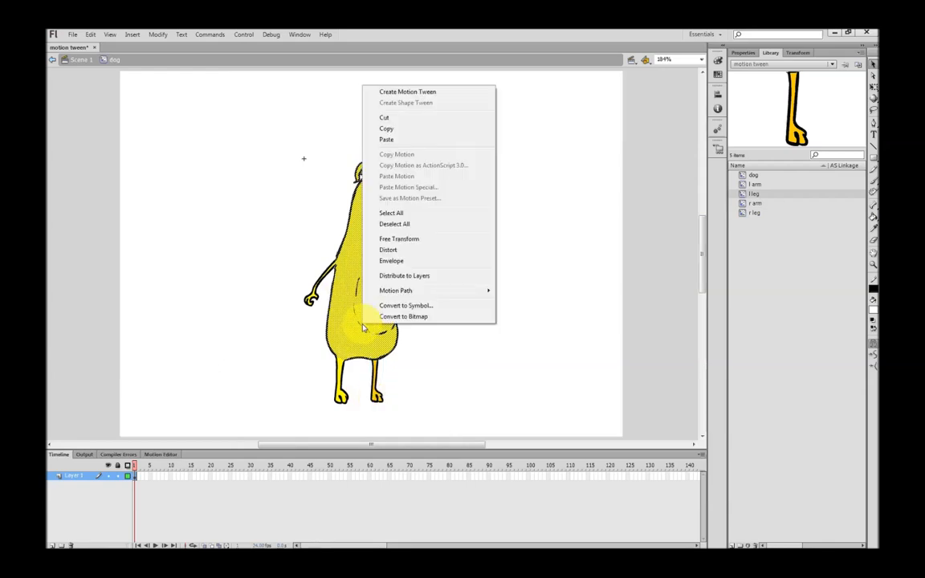
left_click(416, 305)
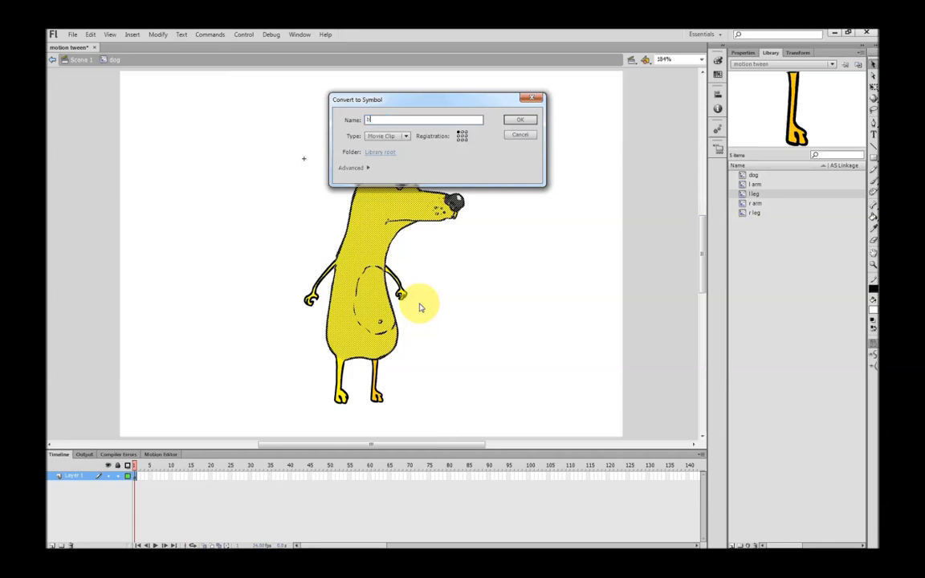
type("body")
key("Return")
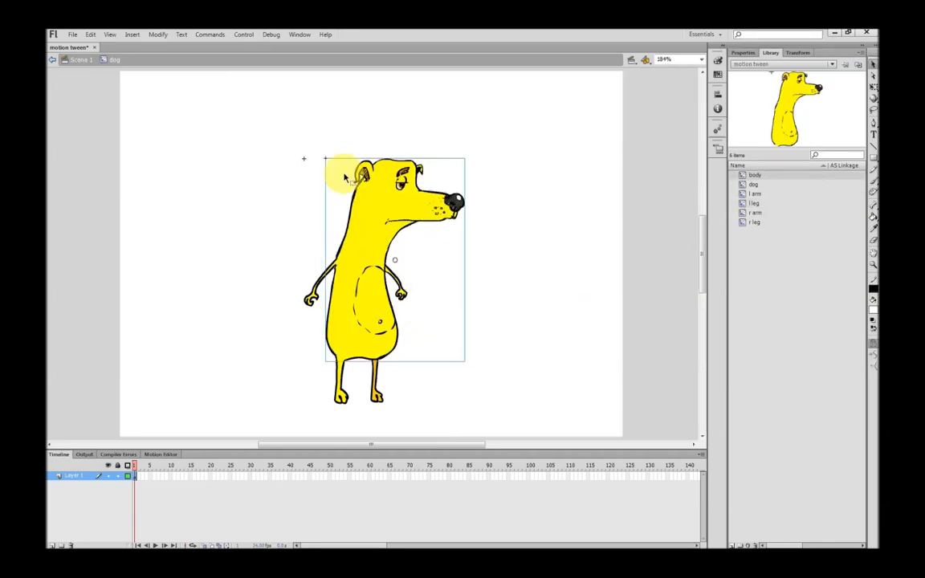
Select the body and all four limb symbols and distribute them to separate layers
left_click_drag(187, 102, 517, 359)
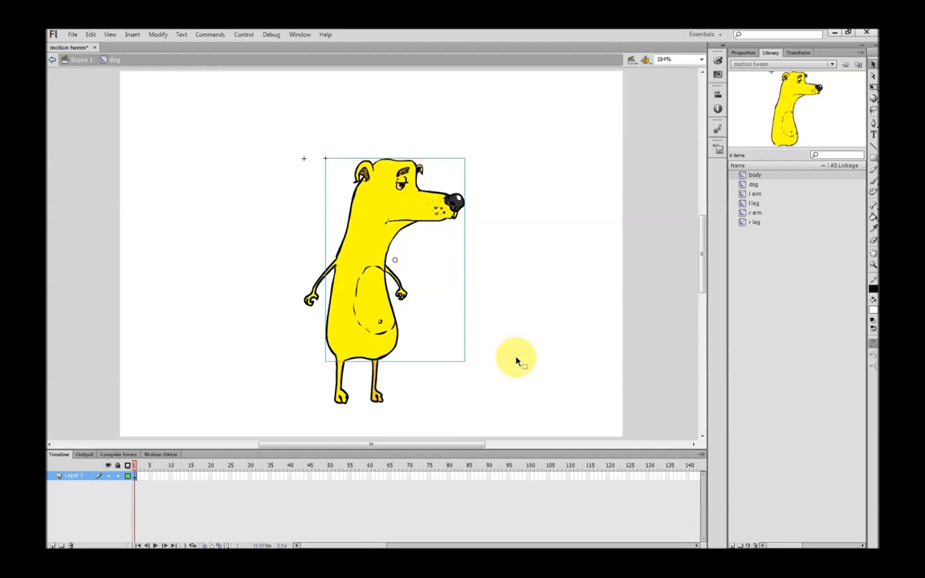
right_click(368, 313)
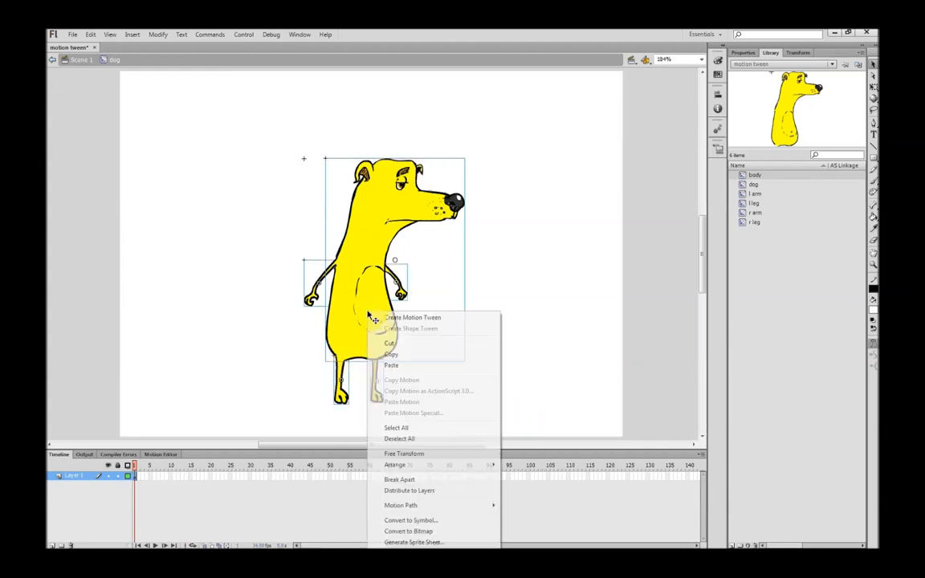
left_click(410, 491)
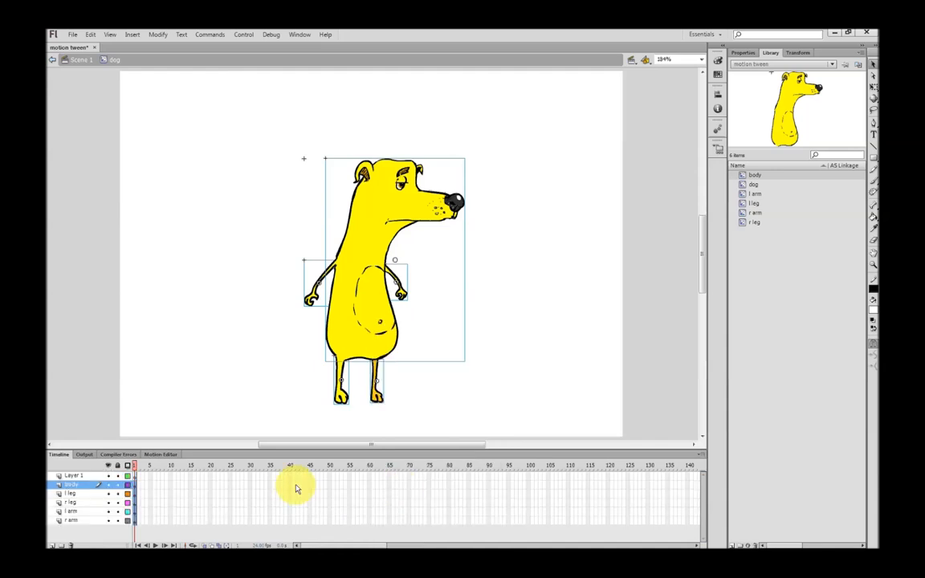
Delete the empty leftover layer above the body layer in the dog symbol
left_click(79, 477)
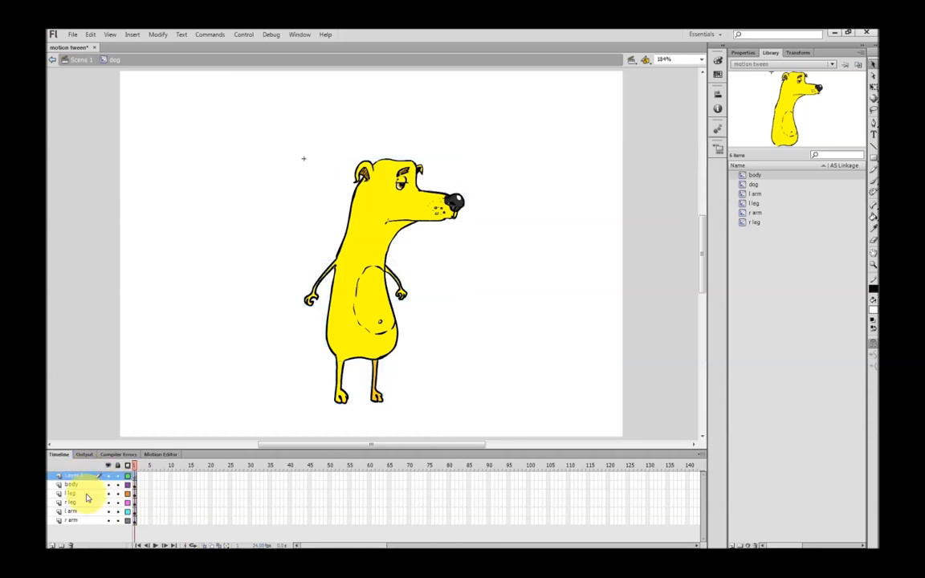
left_click(70, 545)
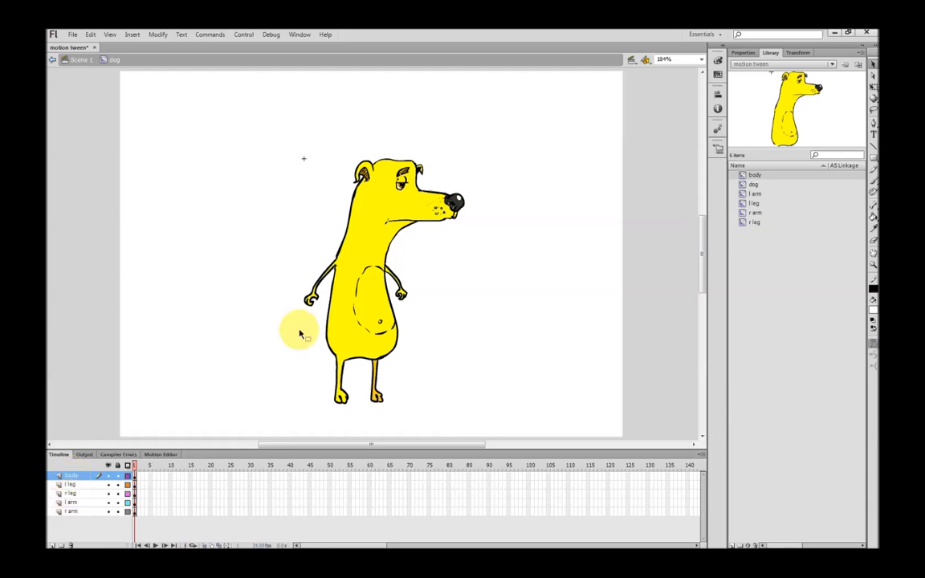
Switch between the main scene and the inside of the dog symbol to compare their layers, finishing inside the dog symbol
left_click(345, 307)
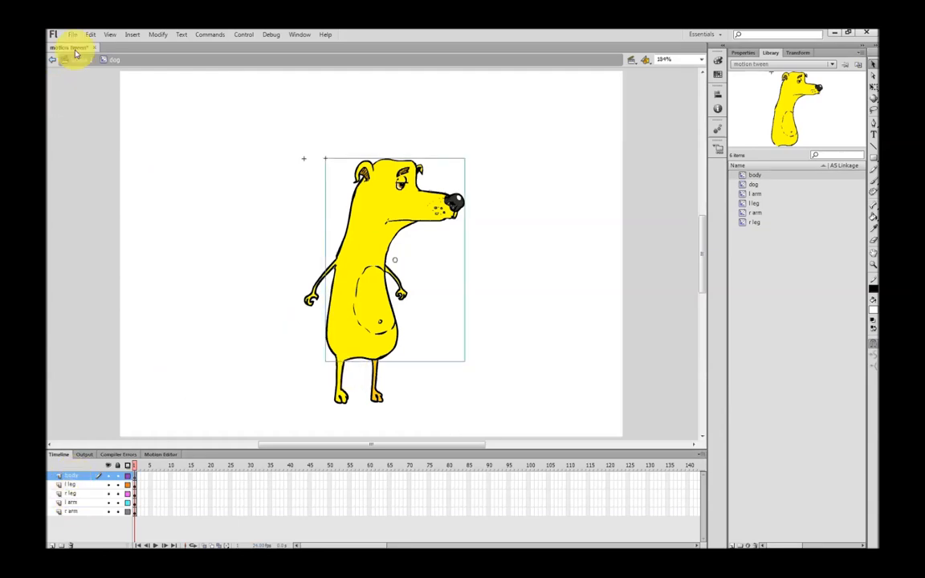
left_click(192, 157)
left_click(83, 62)
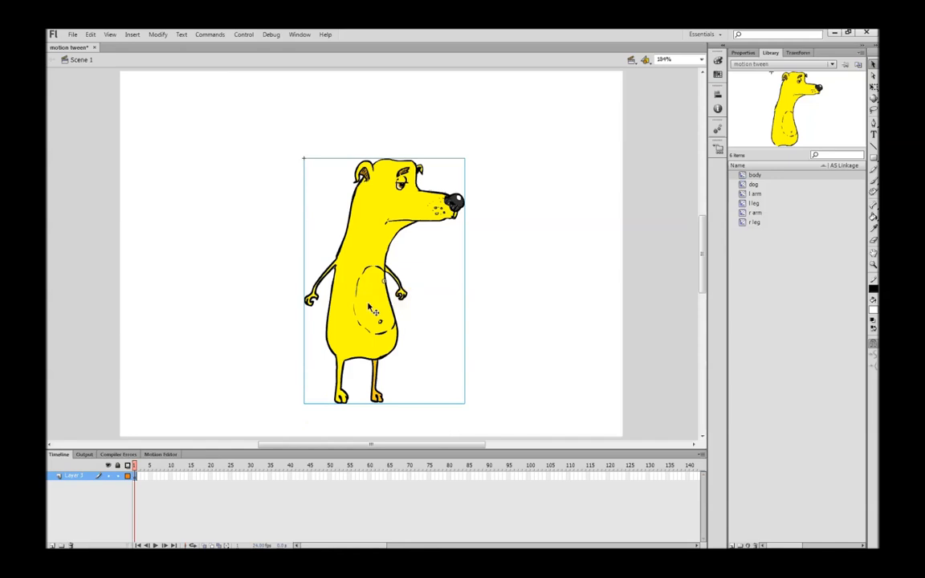
double_click(358, 215)
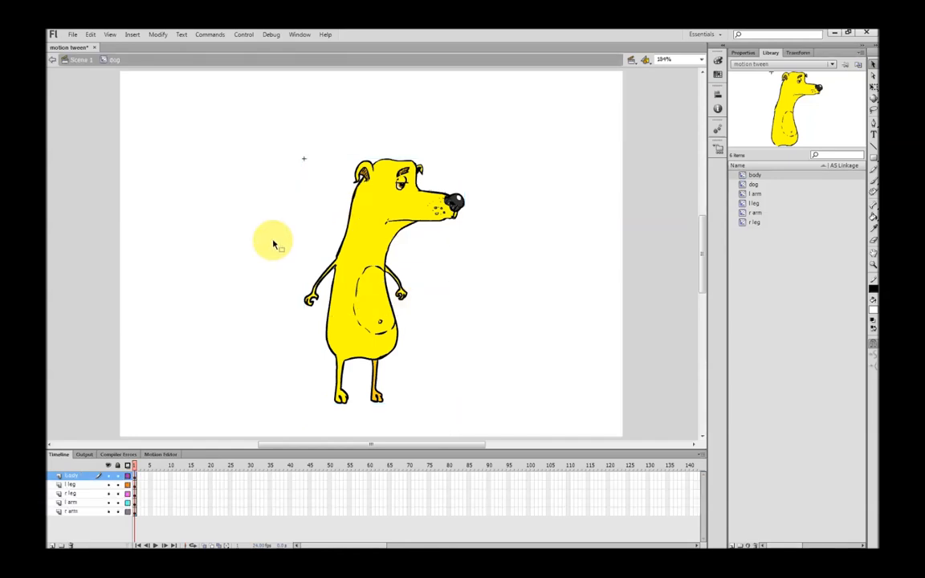
left_click(81, 64)
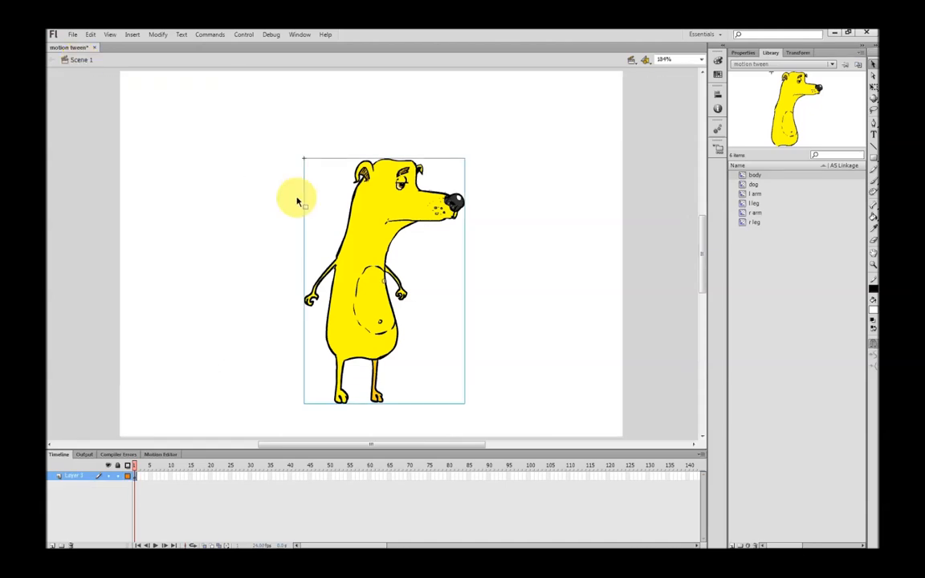
double_click(365, 252)
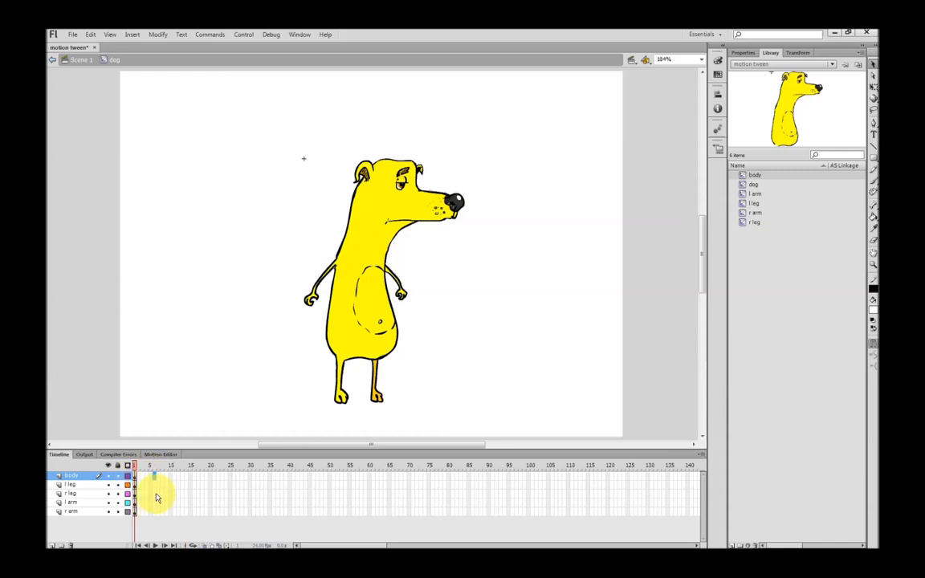
Insert keyframes at frame 6 on all five body-part layers
left_click(153, 475)
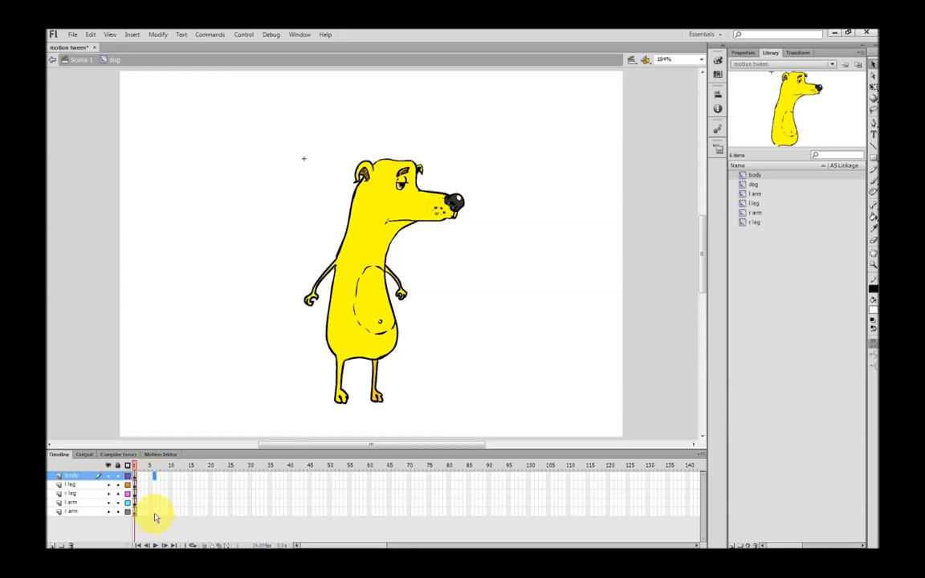
left_click(156, 512, "shift")
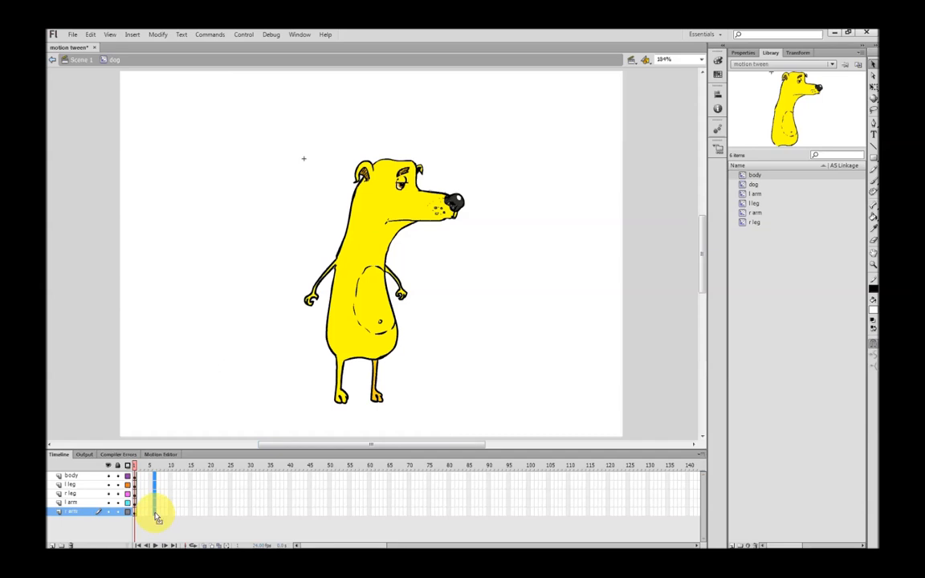
right_click(157, 516)
left_click(213, 320)
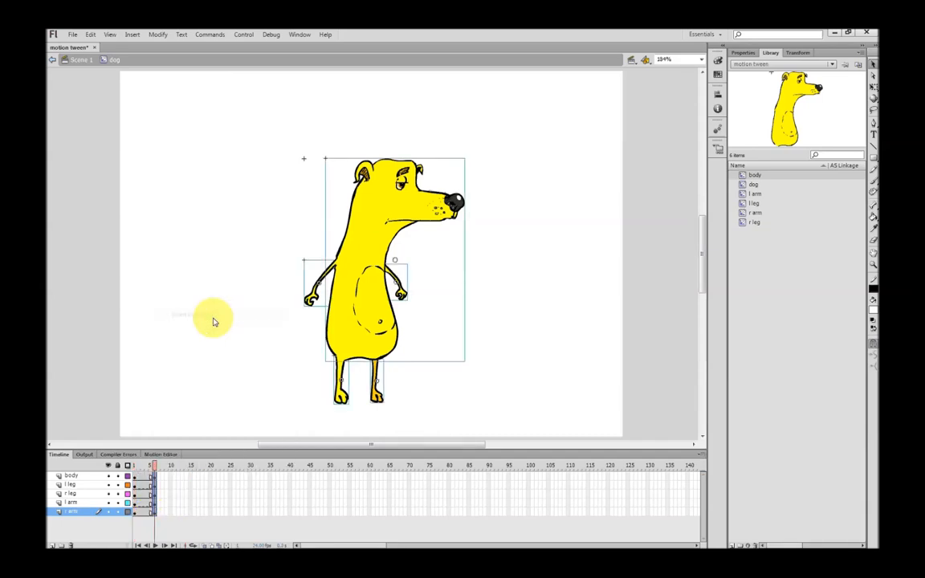
Extend all five body-part layers with frames up to frame 10 and scrub back through the timeline
left_click(169, 479)
left_click_drag(172, 476, 170, 516)
right_click(170, 516)
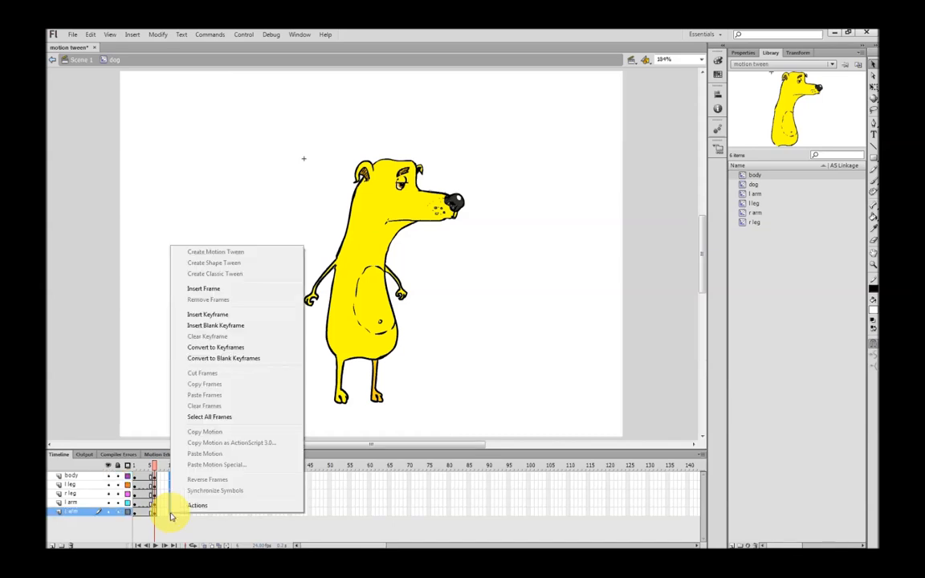
left_click(205, 288)
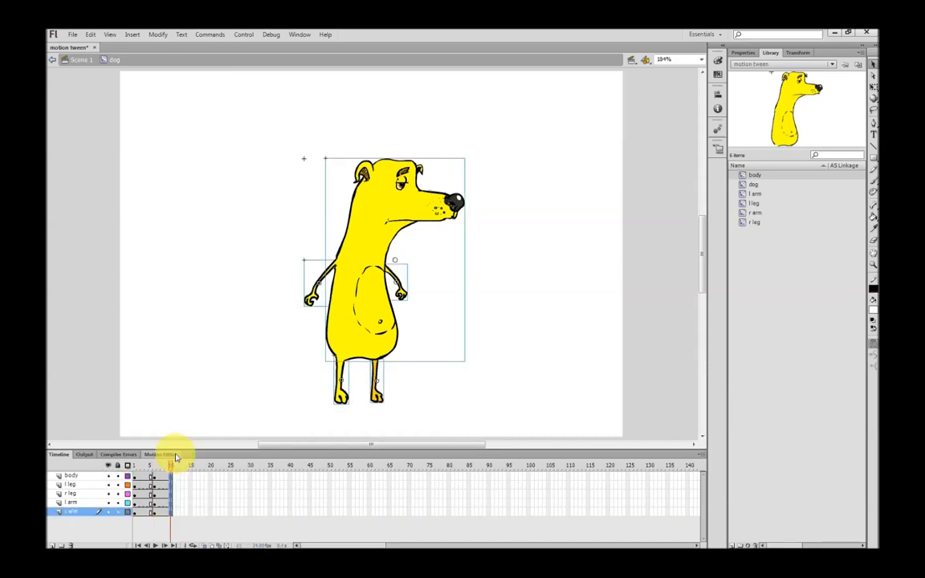
left_click_drag(172, 467, 139, 482)
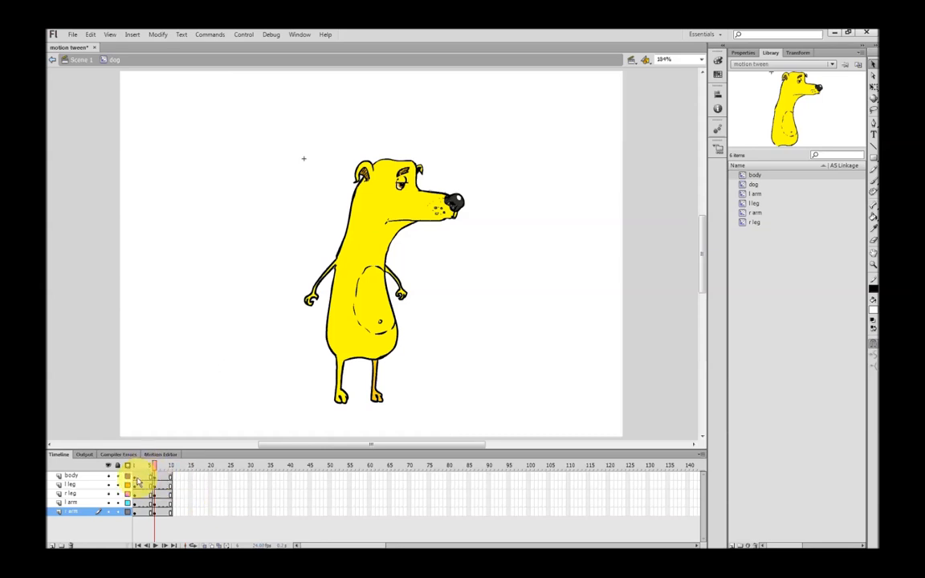
At frame 1, move the right leg's transformation point to its hip and rotate the leg backward with Free Transform
left_click(134, 475)
left_click(196, 413)
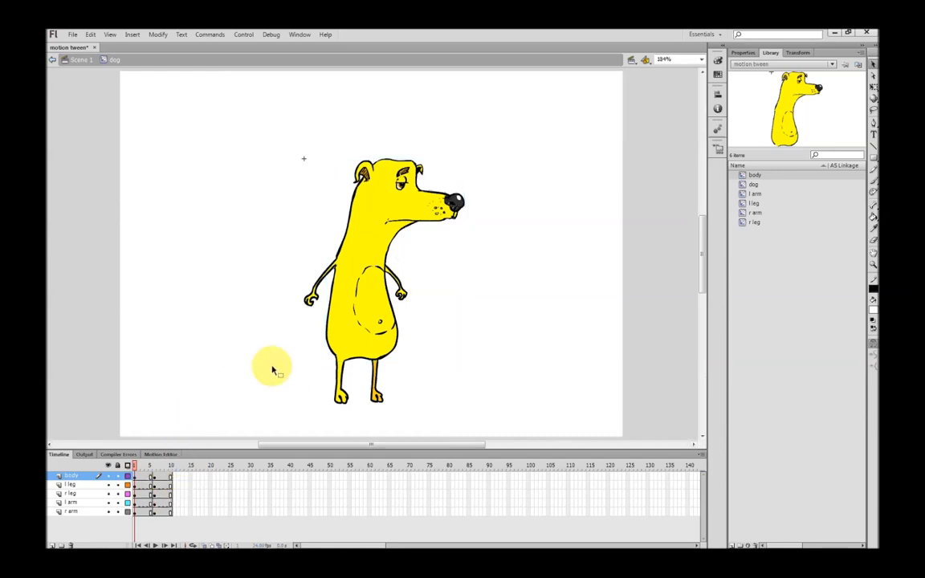
left_click(338, 388)
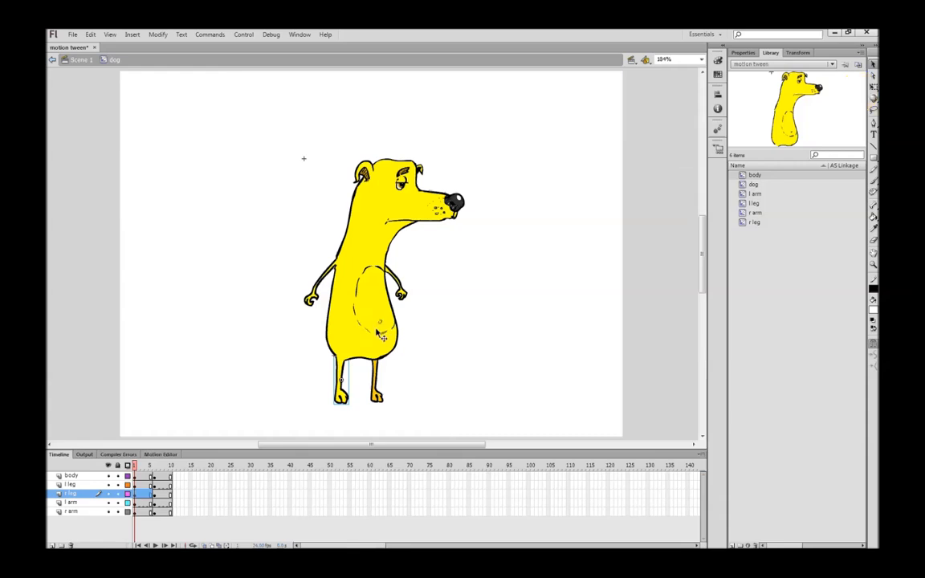
left_click(874, 89)
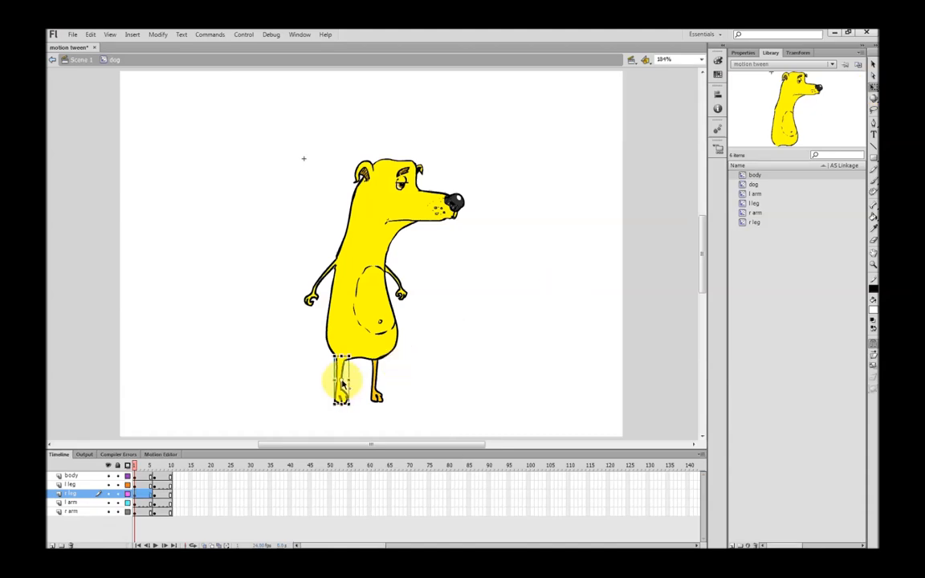
left_click_drag(342, 381, 341, 361)
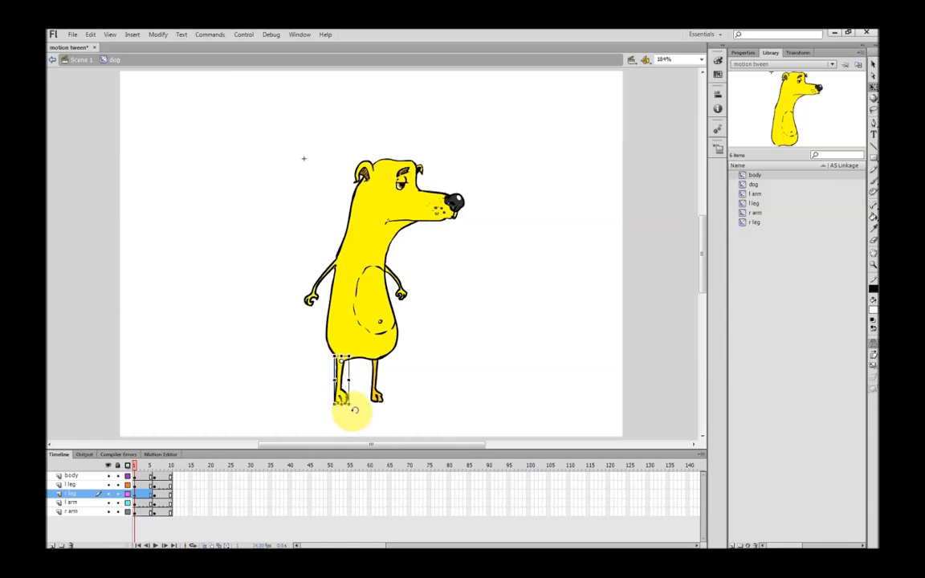
left_click_drag(354, 410, 341, 412)
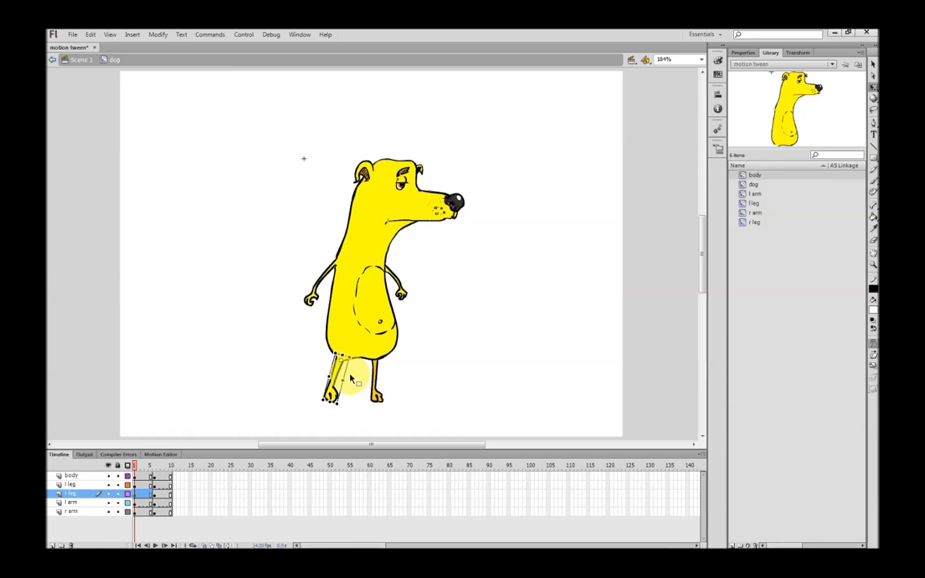
At frame 1, rotate the left arm around its shoulder so the hand swings in behind the body
left_click(403, 296)
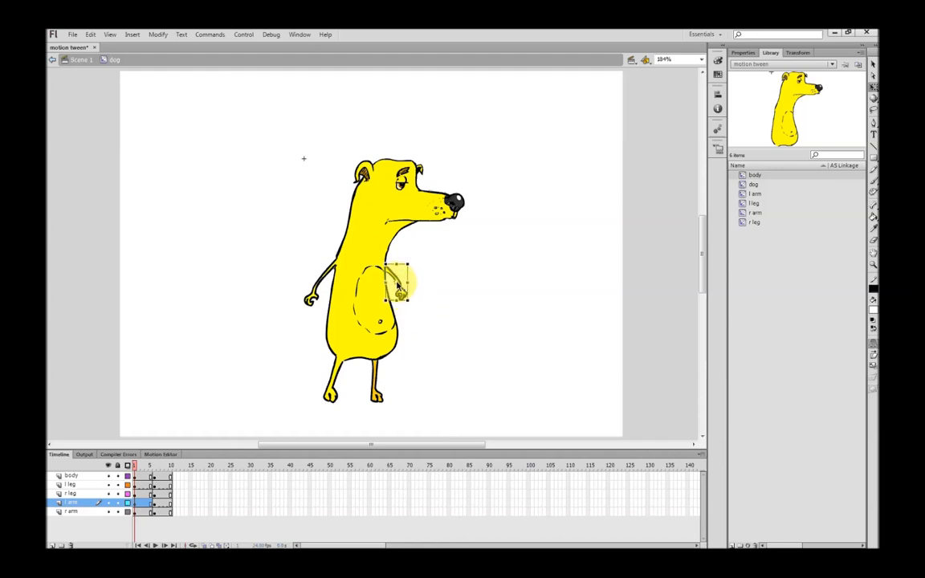
mouse_move(408, 297)
left_mouse_down()
mouse_move(411, 309)
mouse_move(398, 314)
left_mouse_up()
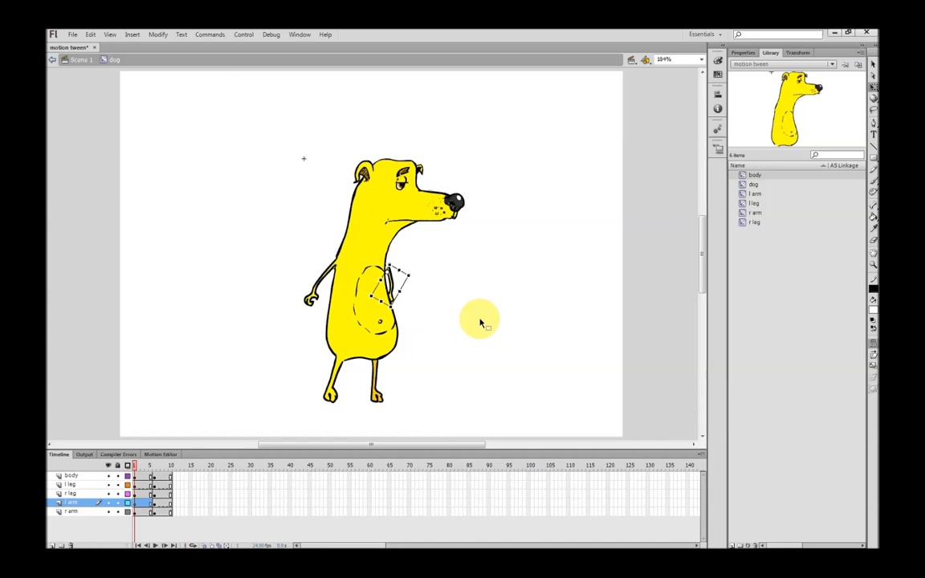
left_click(432, 298)
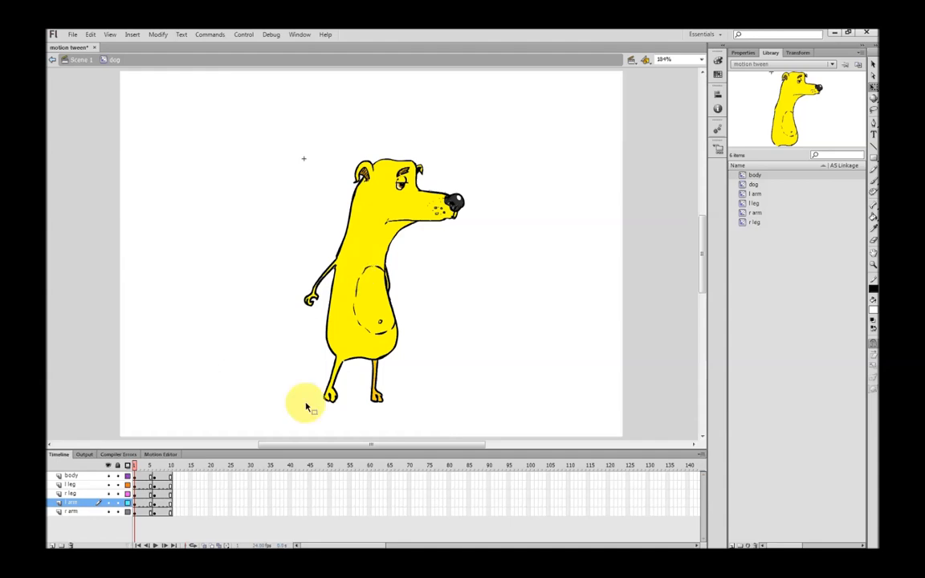
Go to frame 6, turn on onion skinning and extend its range toward the earlier frames
left_click(154, 467)
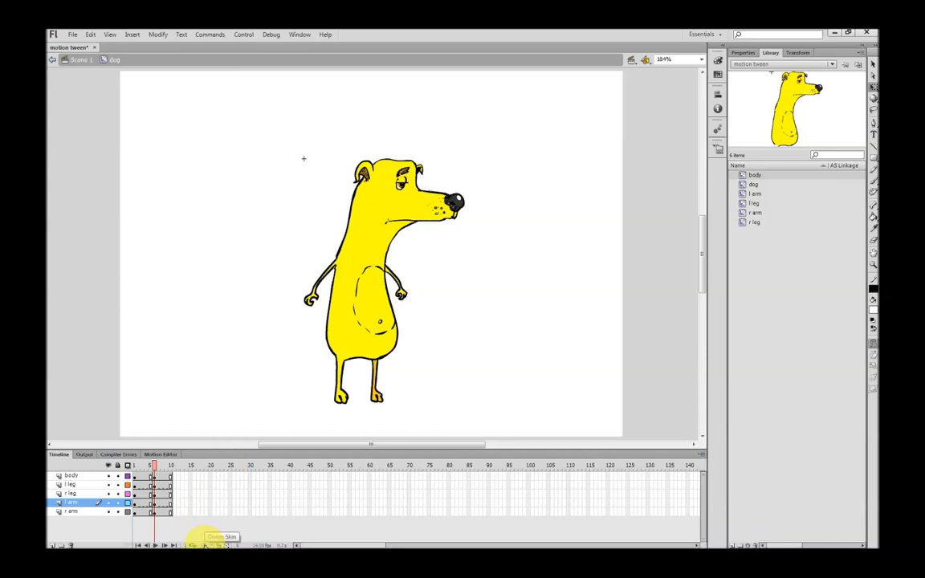
left_click(206, 543)
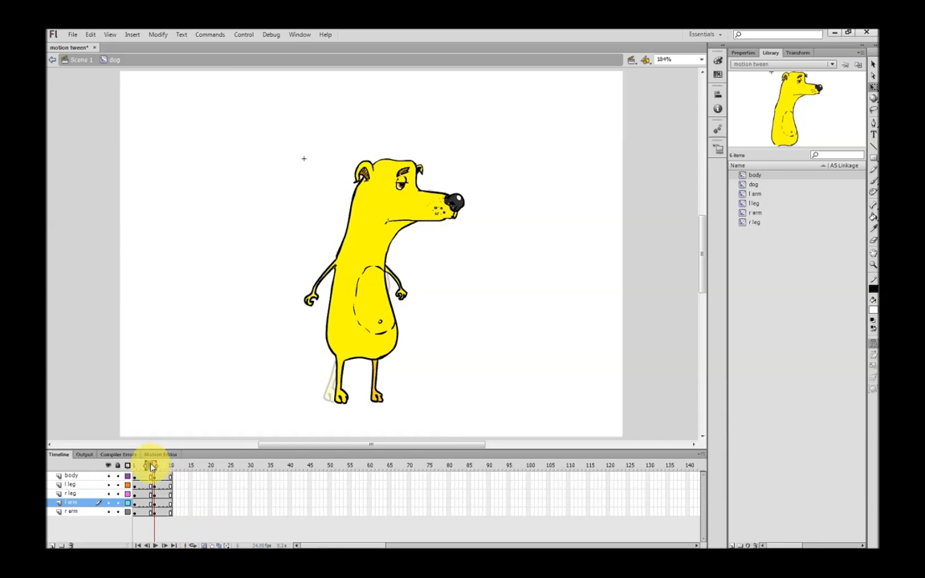
left_click_drag(148, 468, 131, 468)
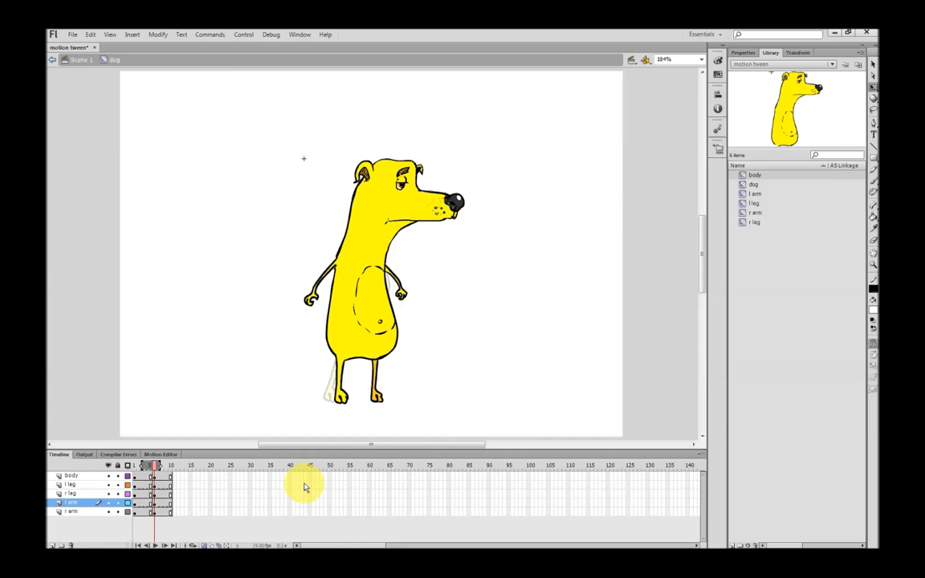
At frame 6, rotate the left leg forward around its hip and shorten it slightly
left_click(381, 403)
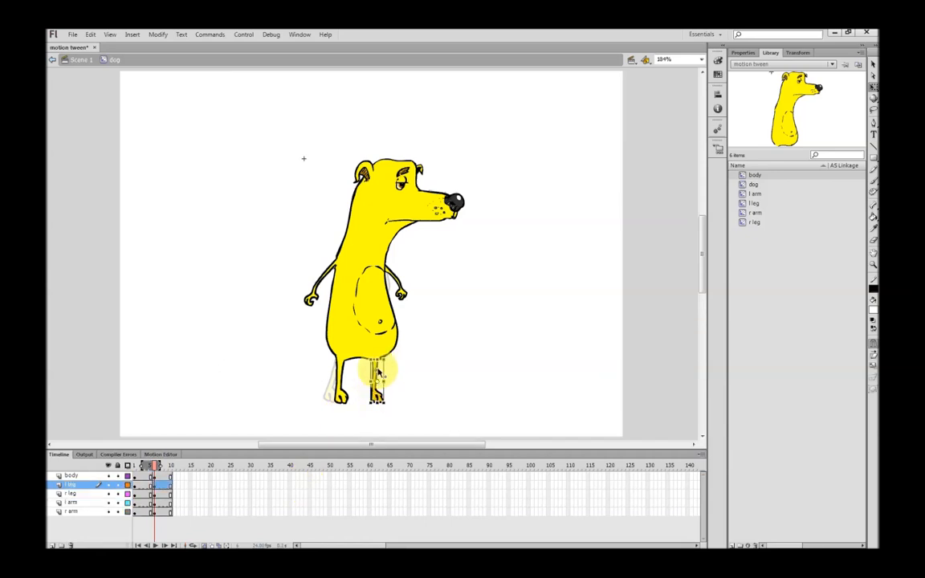
mouse_move(394, 407)
left_mouse_down()
mouse_move(408, 403)
mouse_move(397, 408)
left_mouse_up()
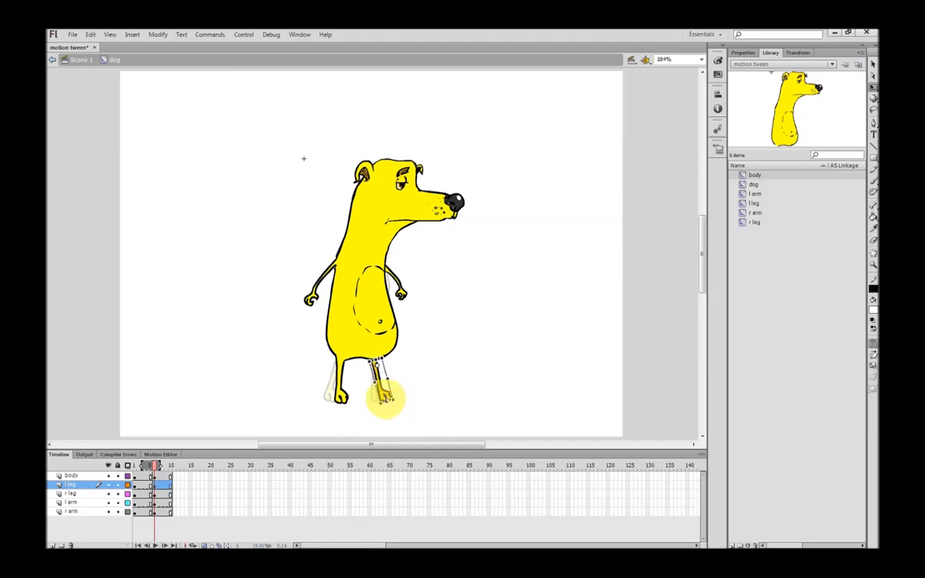
left_click_drag(392, 402, 388, 391)
left_click(448, 360)
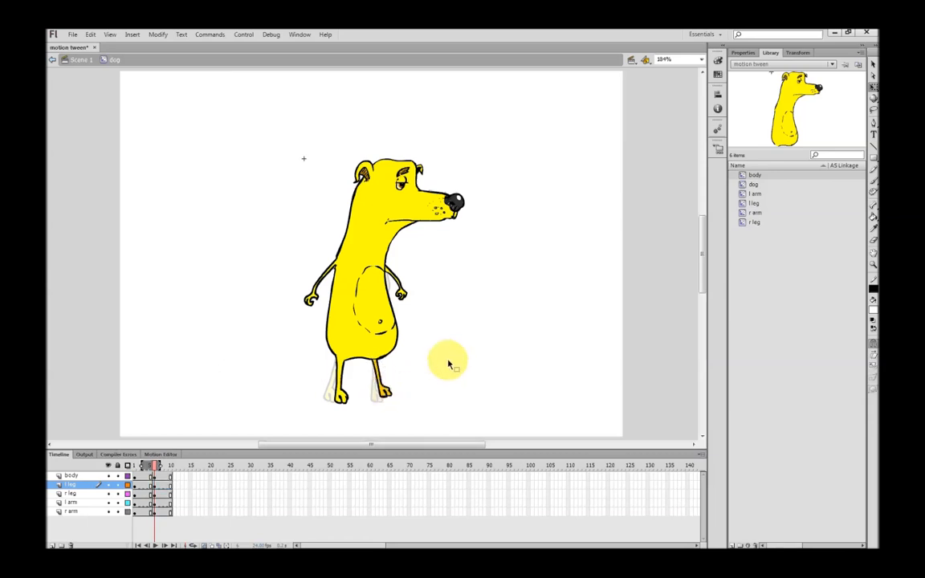
At frame 6, move the right arm's transformation point to the shoulder and rotate the arm down against the body
left_click(310, 297)
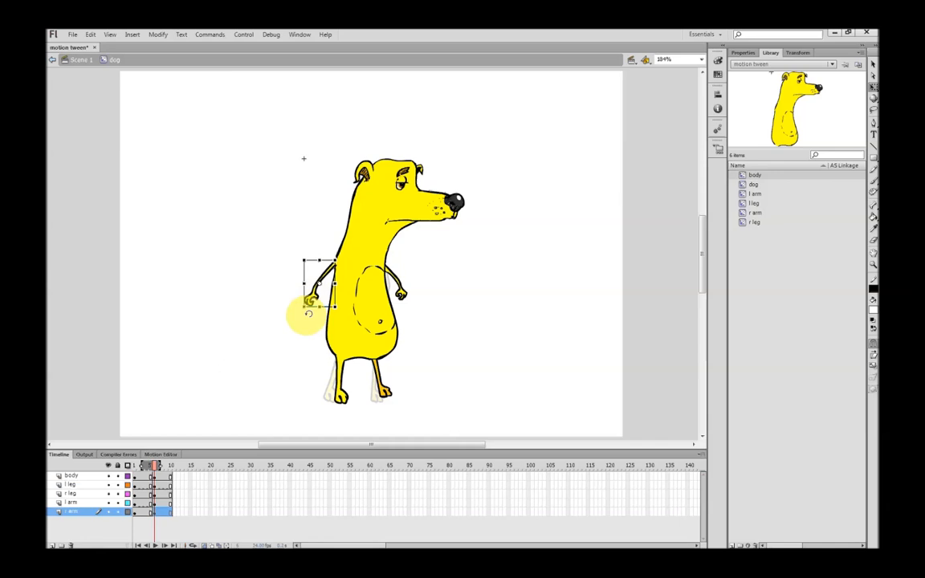
left_click_drag(319, 284, 333, 266)
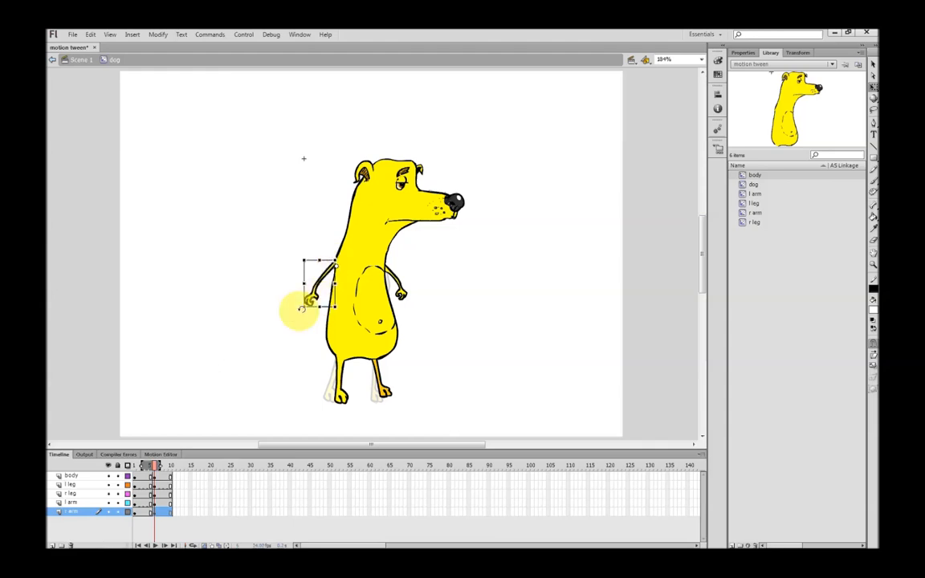
left_click_drag(303, 309, 322, 324)
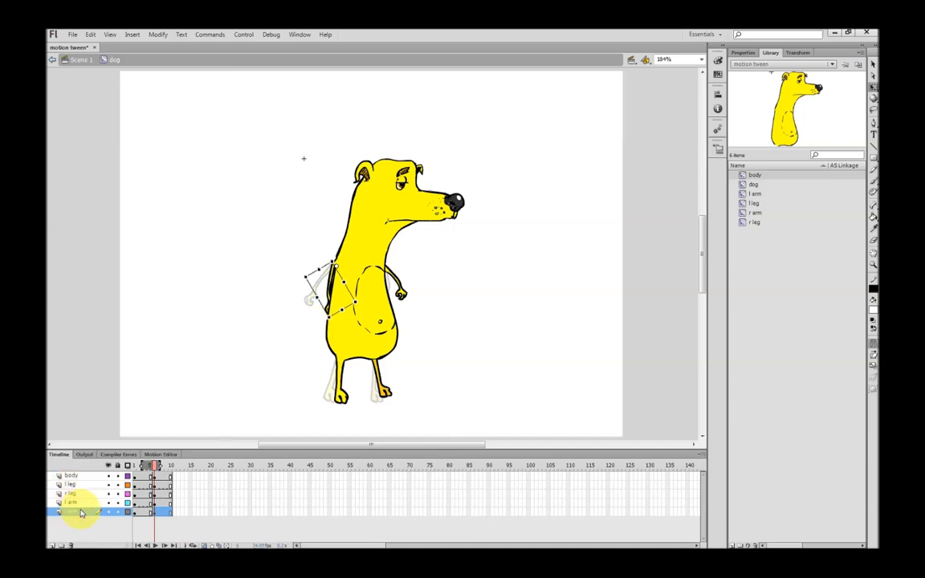
Move the r arm layer above the body layer and rotate the right arm further forward across the torso
left_click_drag(81, 515, 79, 475)
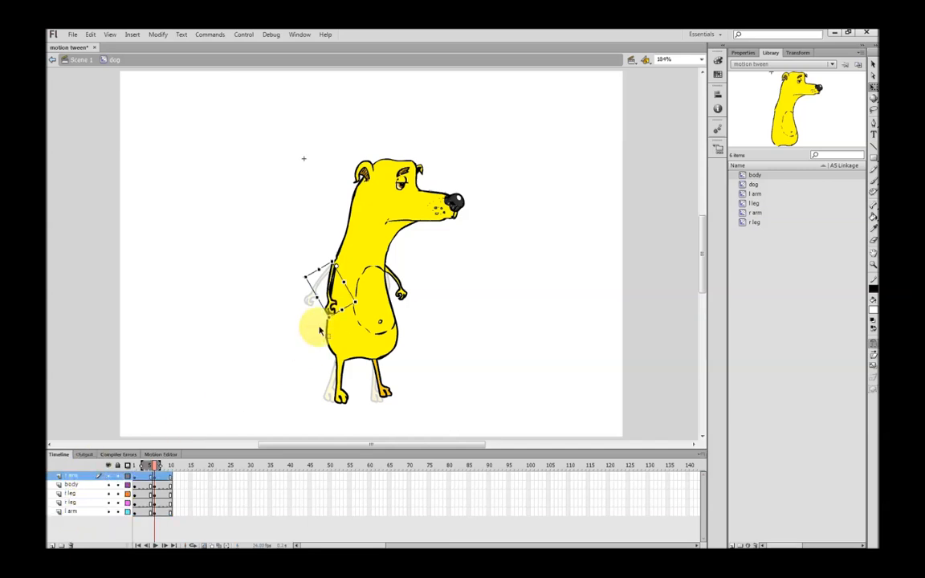
left_click_drag(330, 323, 343, 322)
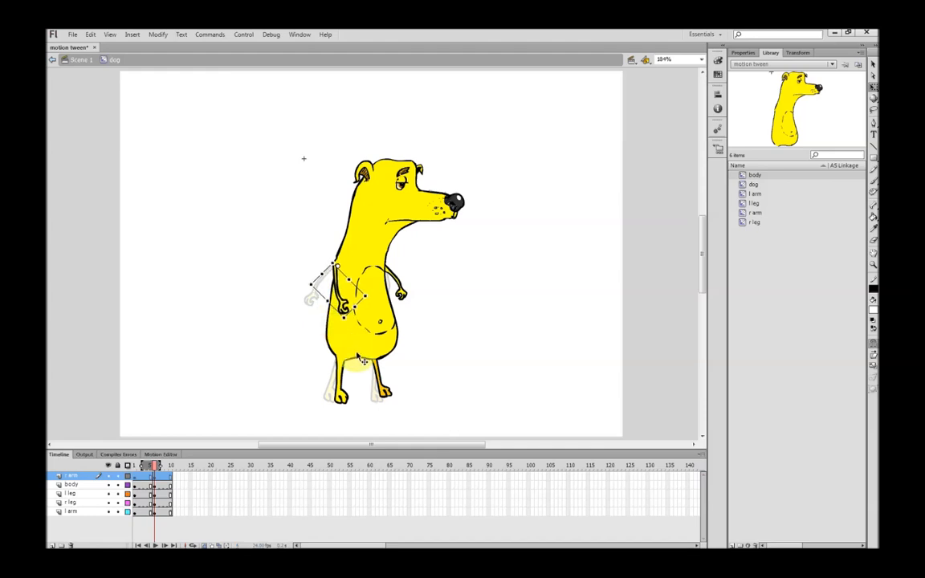
left_click(456, 350)
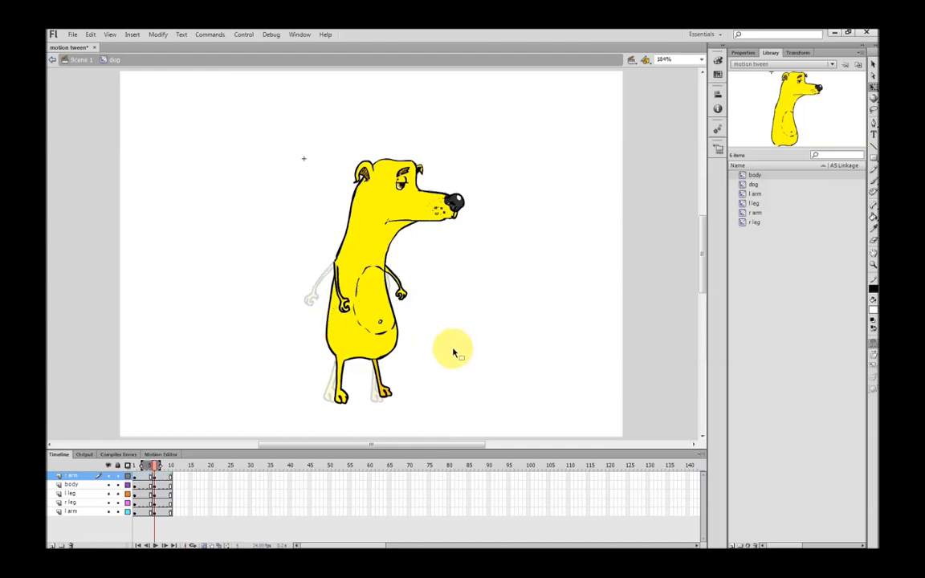
Turn off onion skinning and scrub the playhead around frame 6 to preview the poses
left_click(204, 544)
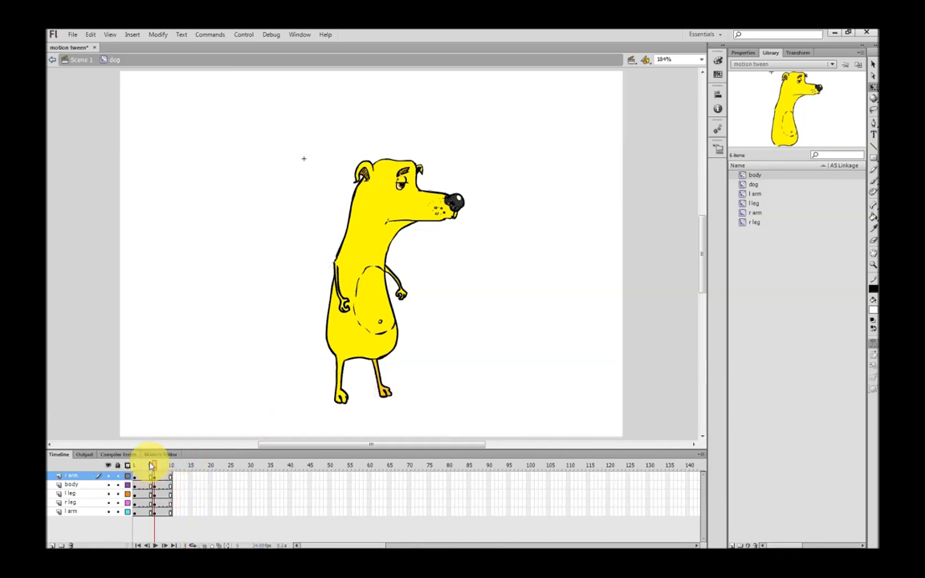
mouse_move(155, 468)
left_mouse_down()
mouse_move(130, 471)
mouse_move(159, 474)
left_mouse_up()
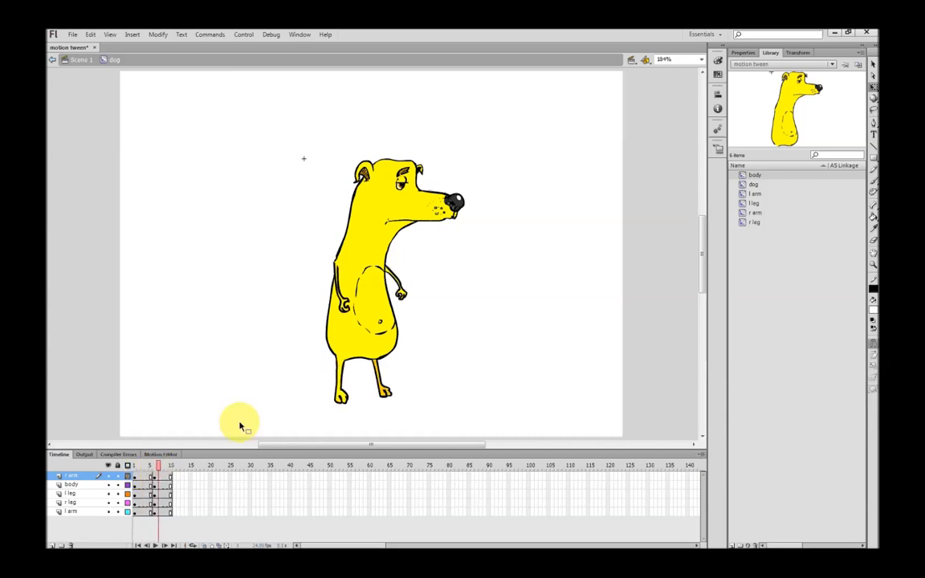
At frame 7, rotate the left arm down against the front of the dog's body
left_click(403, 291)
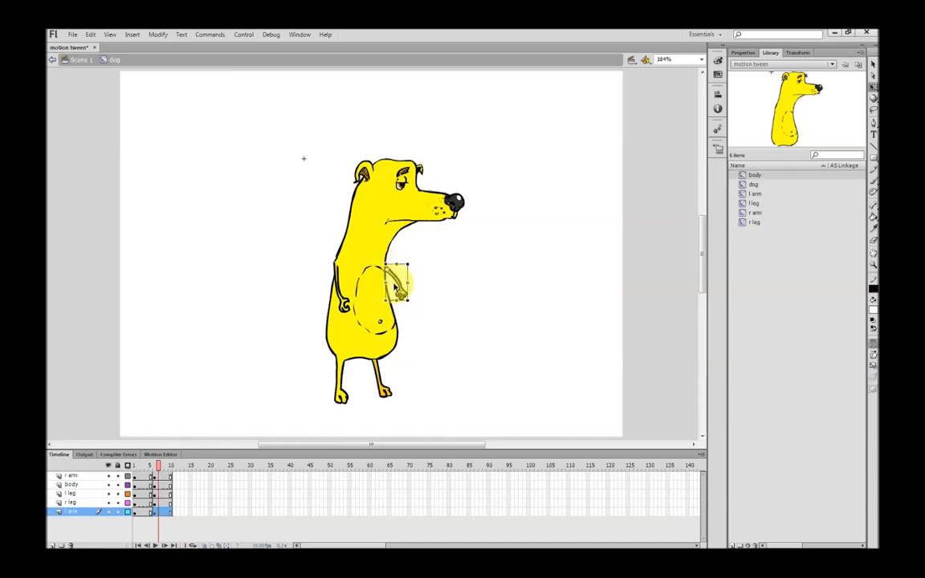
mouse_move(409, 318)
left_mouse_down()
mouse_move(413, 304)
mouse_move(393, 310)
left_mouse_up()
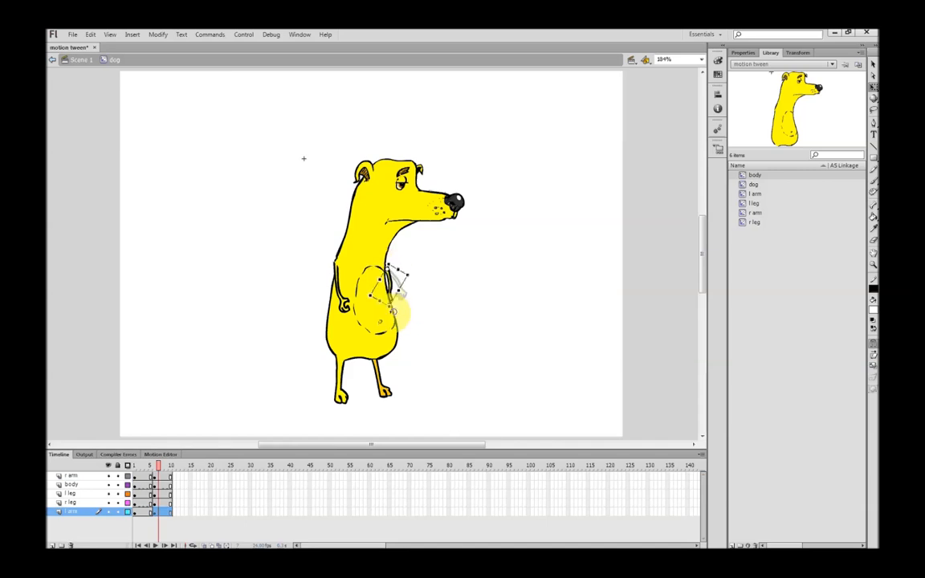
At frame 4, rotate the right arm forward from behind the back so it hangs across the torso
left_click_drag(160, 467, 148, 467)
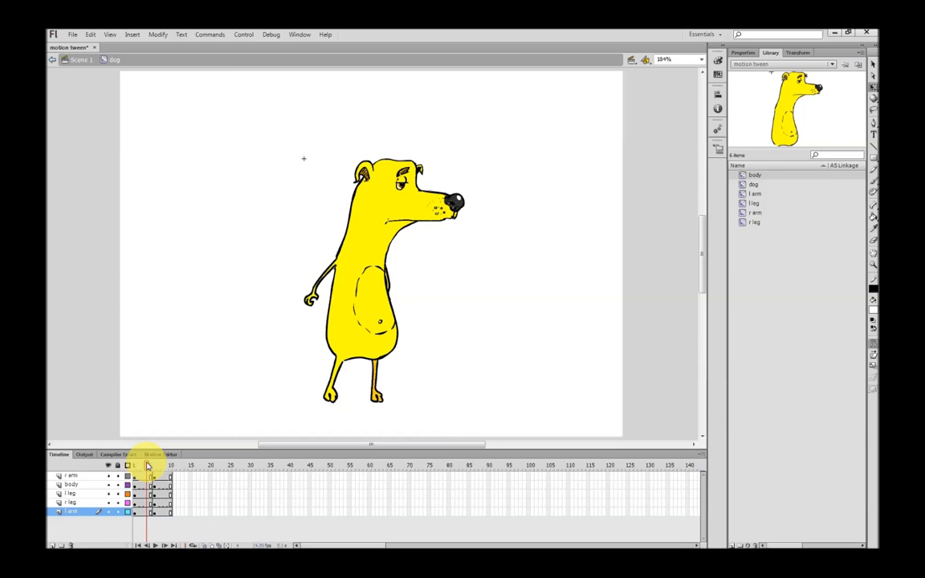
left_click(316, 300)
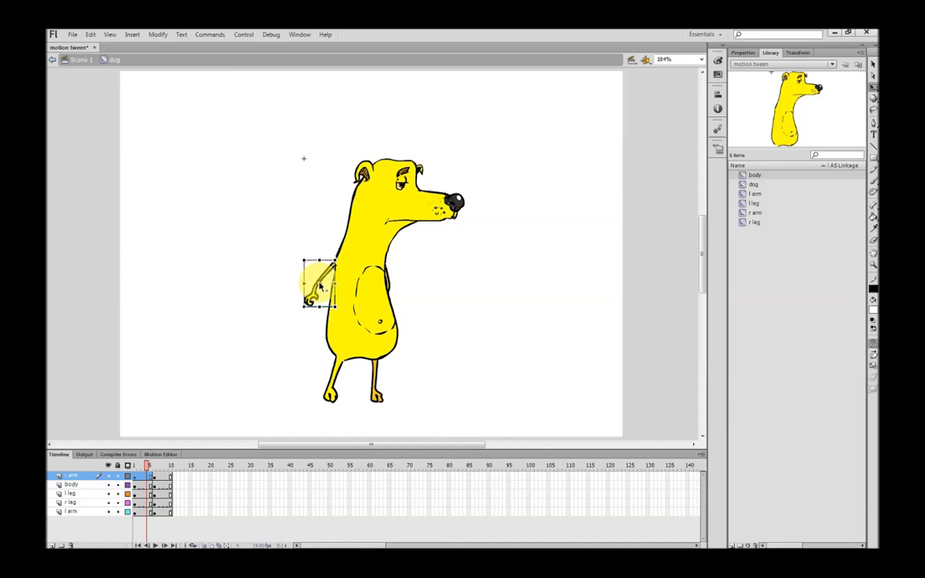
left_click_drag(319, 317, 381, 316)
key("Right")
key("Right")
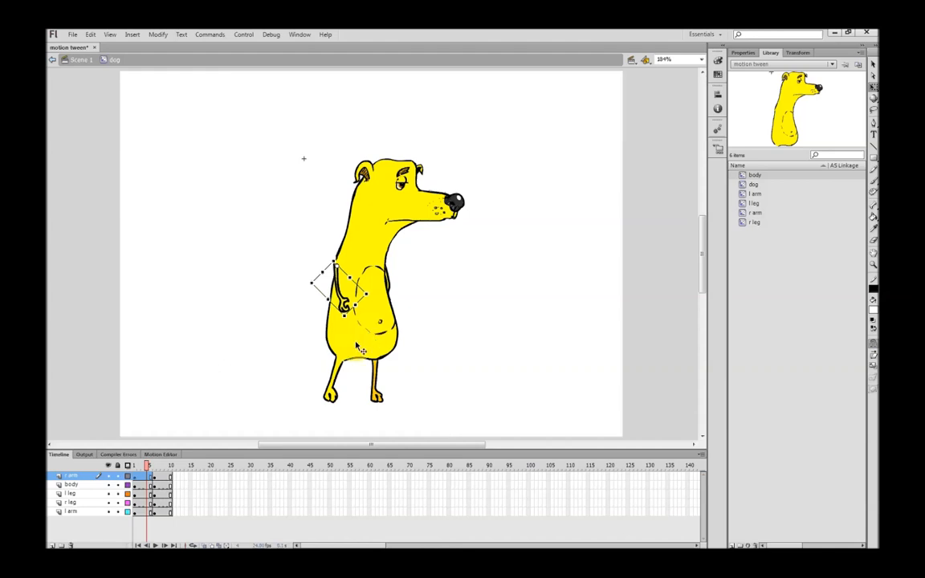
At frame 7, rotate the left arm forward so it swings out in front of the body
left_click_drag(146, 466, 160, 469)
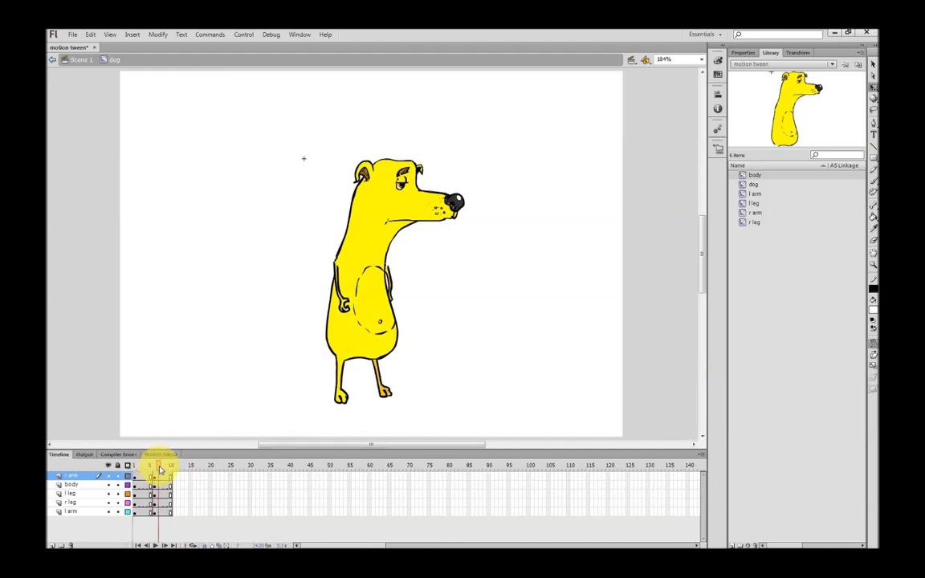
left_click(396, 283)
left_click_drag(404, 288, 415, 310)
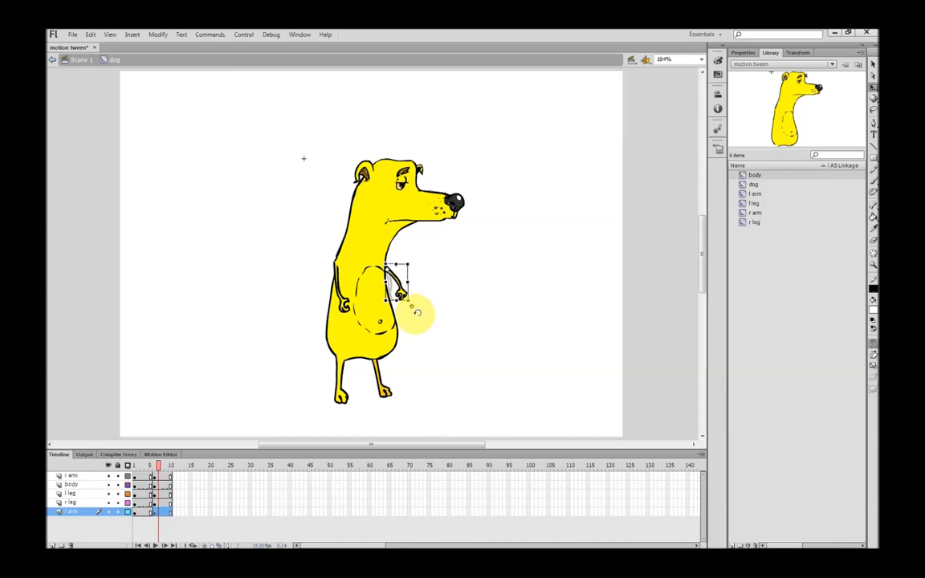
left_click(426, 326)
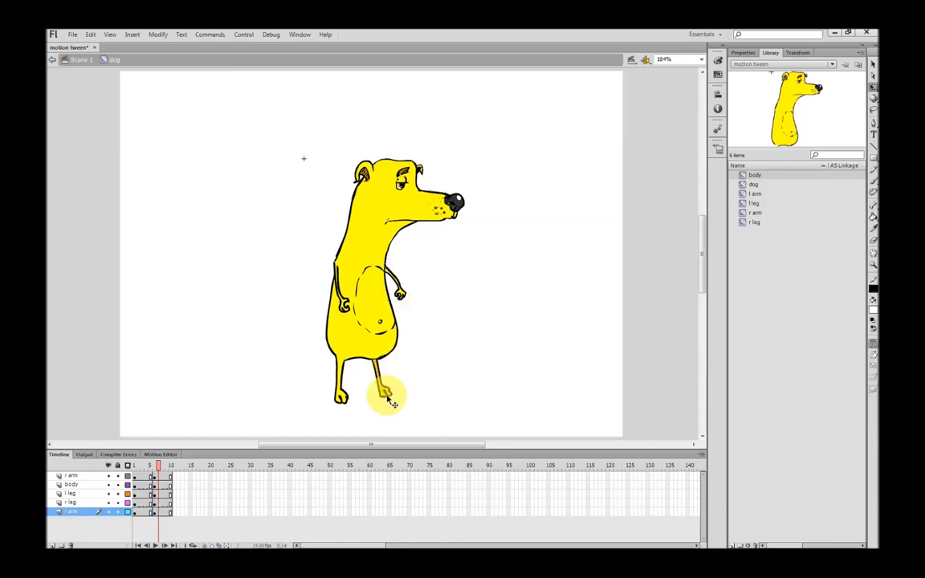
At frame 7, rotate the left leg back to vertical and turn on onion skinning
left_click(385, 395)
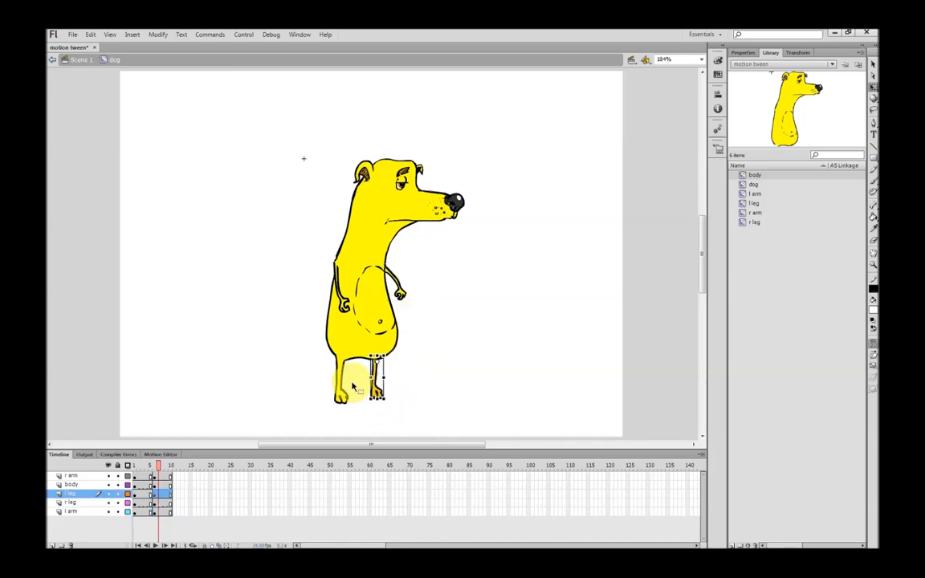
left_click(205, 546)
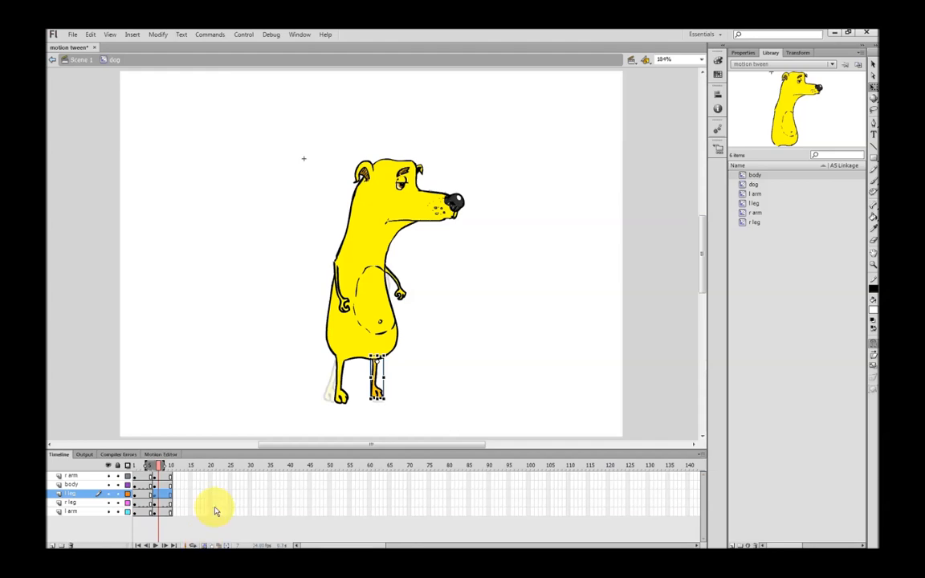
At frame 7, rotate the right arm backward behind the body and scrub between frames 5 and 6 to compare the poses
left_click(346, 305)
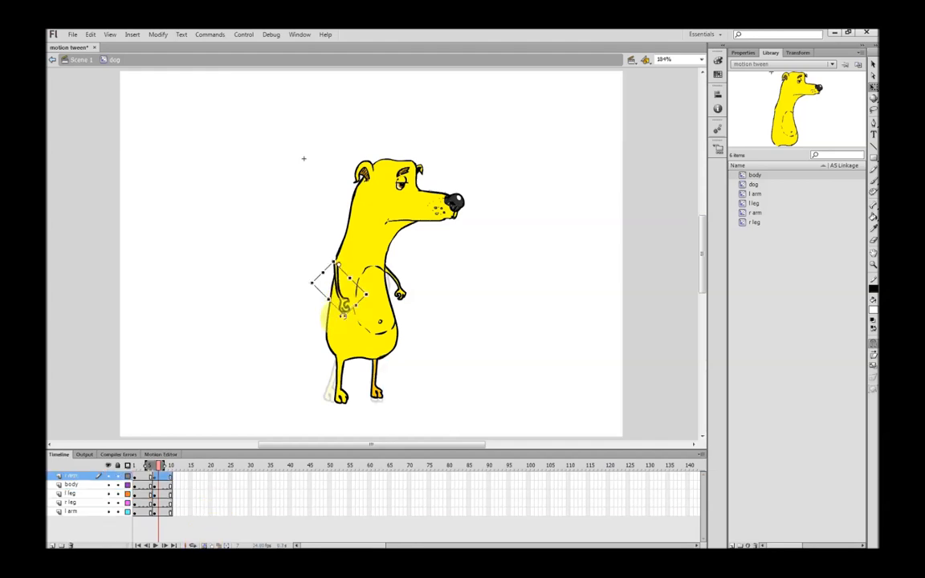
left_click_drag(313, 299, 291, 324)
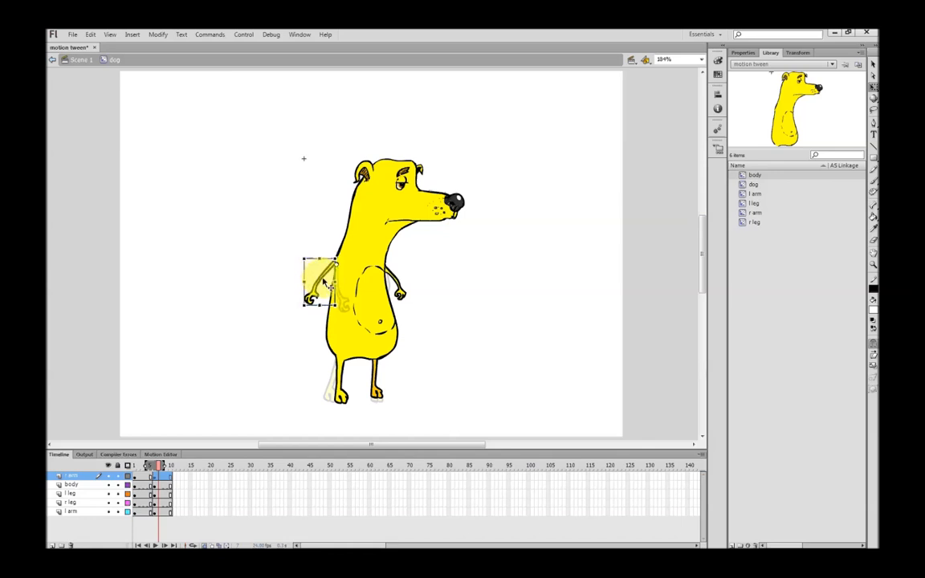
left_click(419, 304)
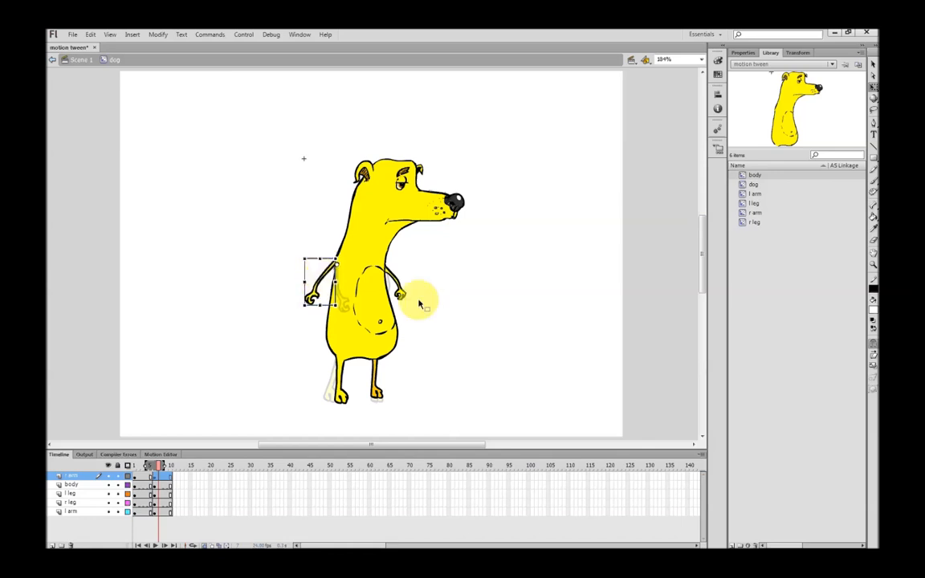
left_click(152, 473)
left_click_drag(152, 473, 150, 472)
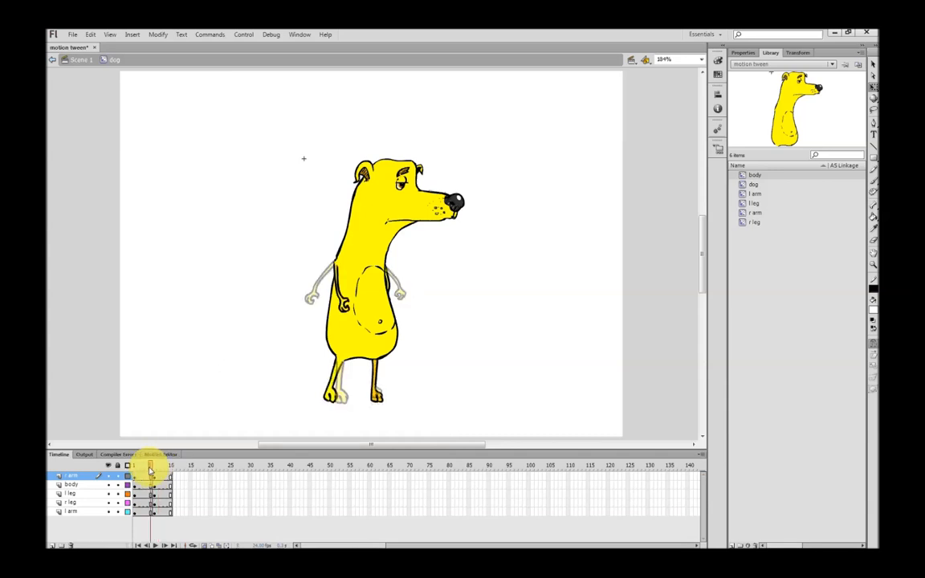
left_click_drag(150, 471, 155, 470)
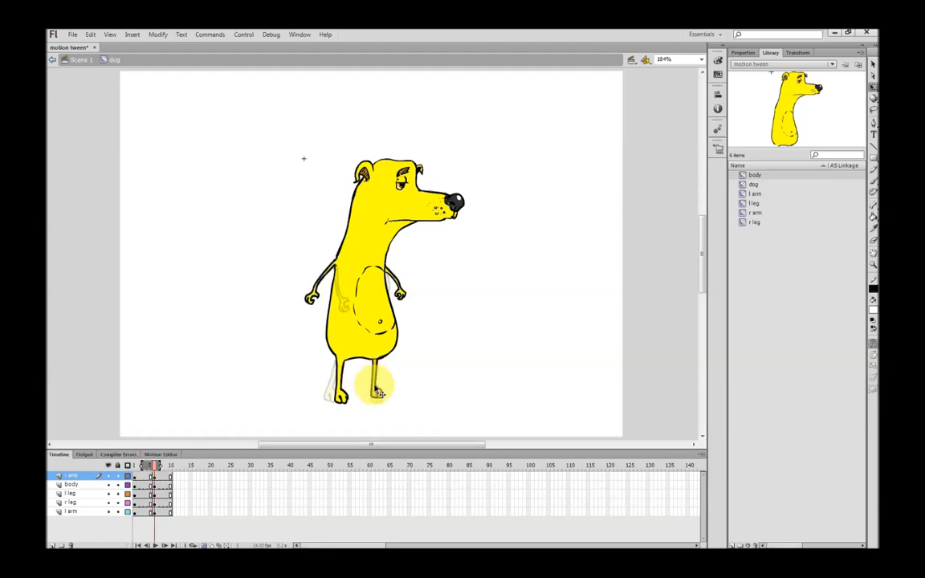
At frame 6, rotate the left leg forward around its hip and preview the pose at frame 7
left_click(380, 392)
left_click_drag(402, 404, 397, 396)
mouse_move(157, 465)
left_mouse_down()
mouse_move(149, 463)
mouse_move(160, 468)
left_mouse_up()
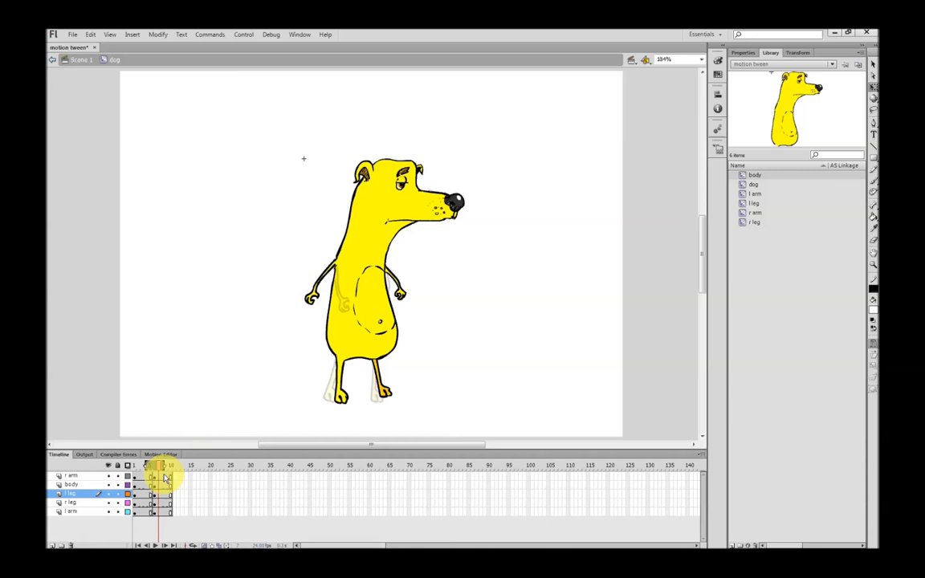
At frame 4, move the left leg's transformation point to the hip and rotate the leg forward
left_click(148, 468)
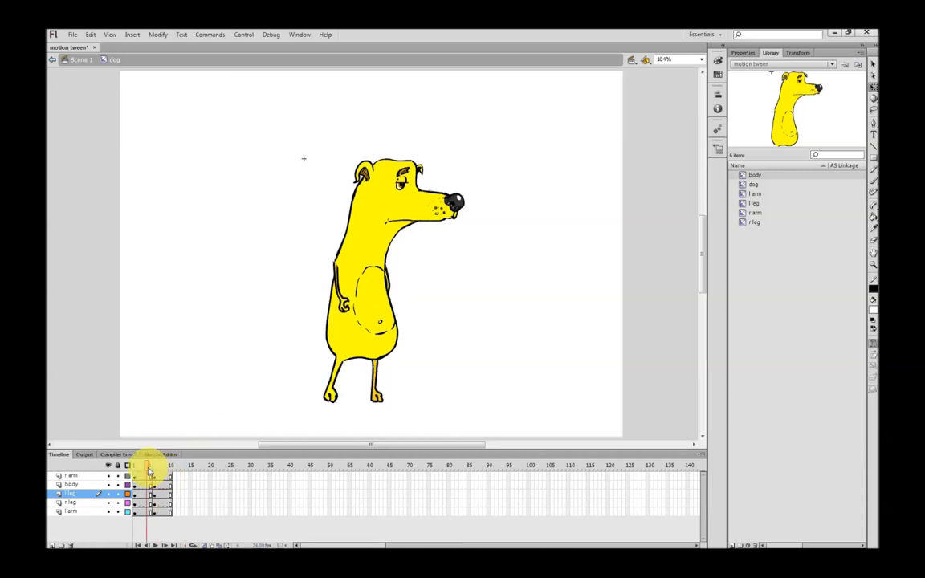
left_click(382, 397)
left_click_drag(387, 411, 375, 368)
mouse_move(383, 413)
left_mouse_down()
mouse_move(387, 399)
mouse_move(393, 407)
left_mouse_up()
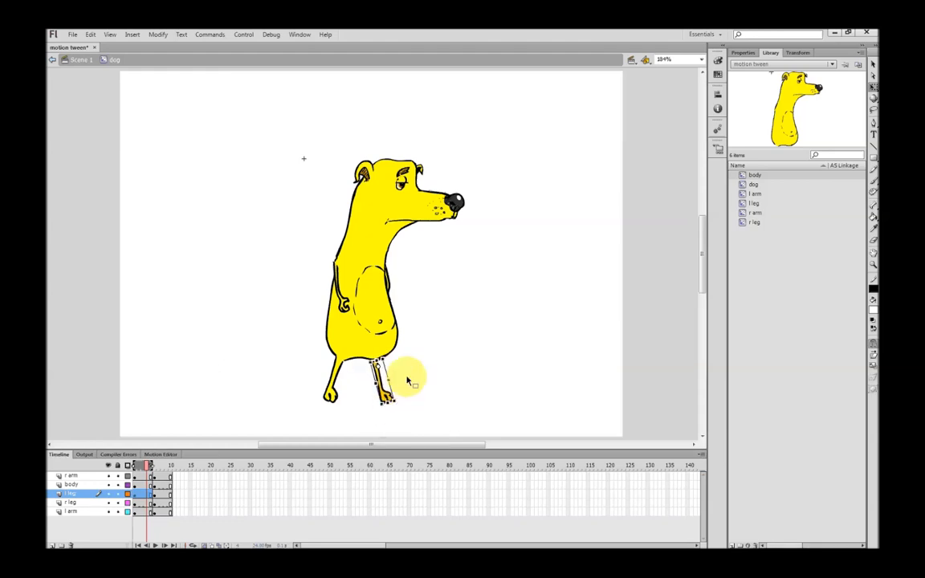
left_click(423, 362)
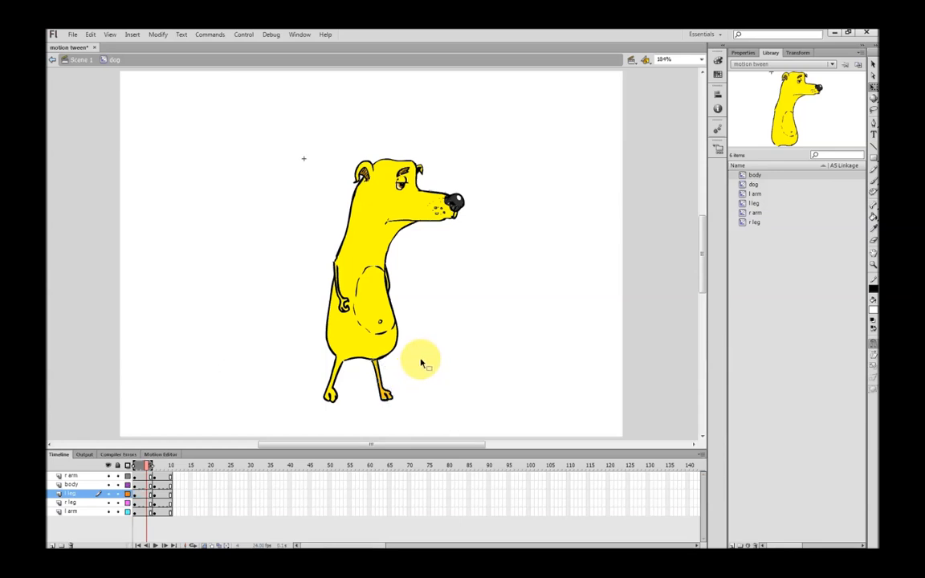
Scrub between the two poses and rotate the left leg back to vertical at frame 6
left_click_drag(150, 469, 156, 468)
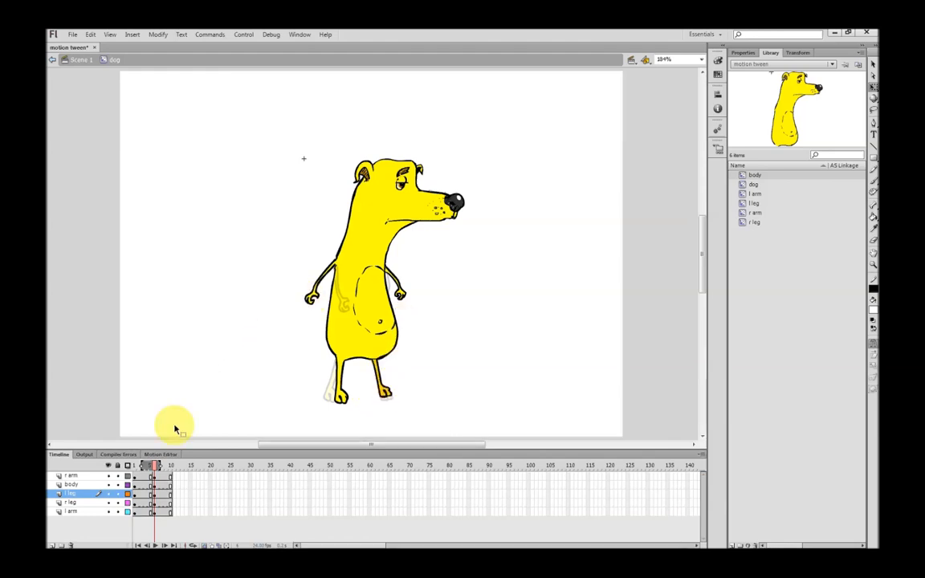
left_click_drag(158, 466, 146, 468)
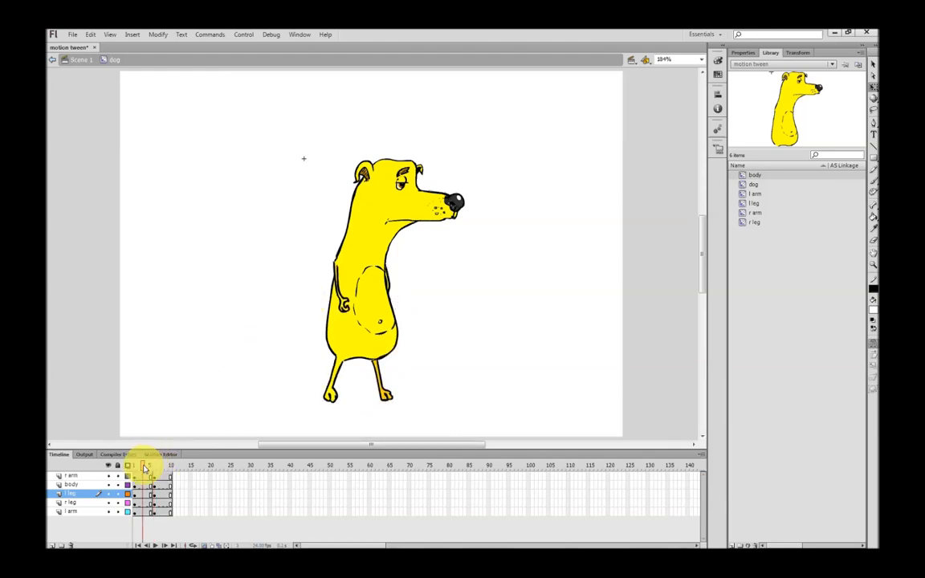
left_click_drag(145, 468, 156, 468)
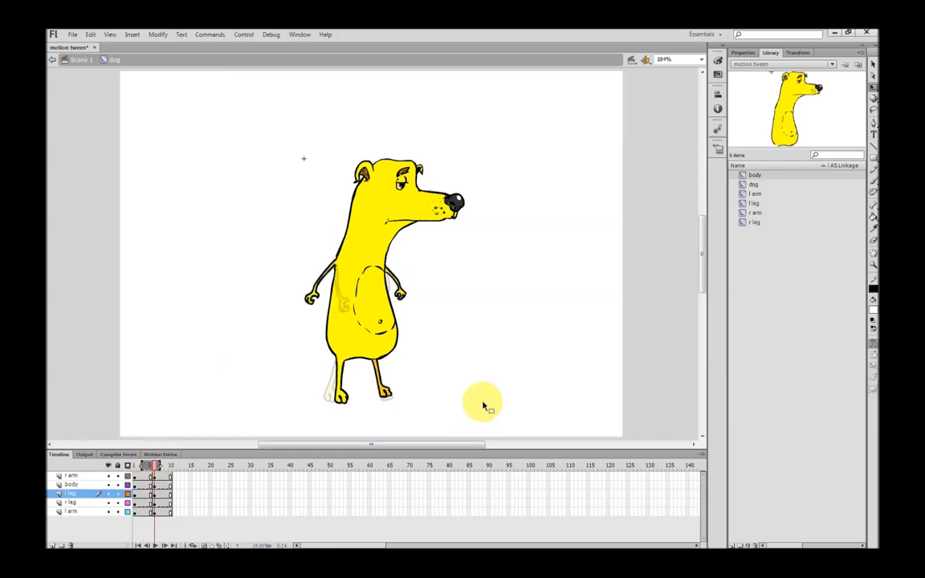
left_click(388, 399)
left_click_drag(398, 401, 392, 406)
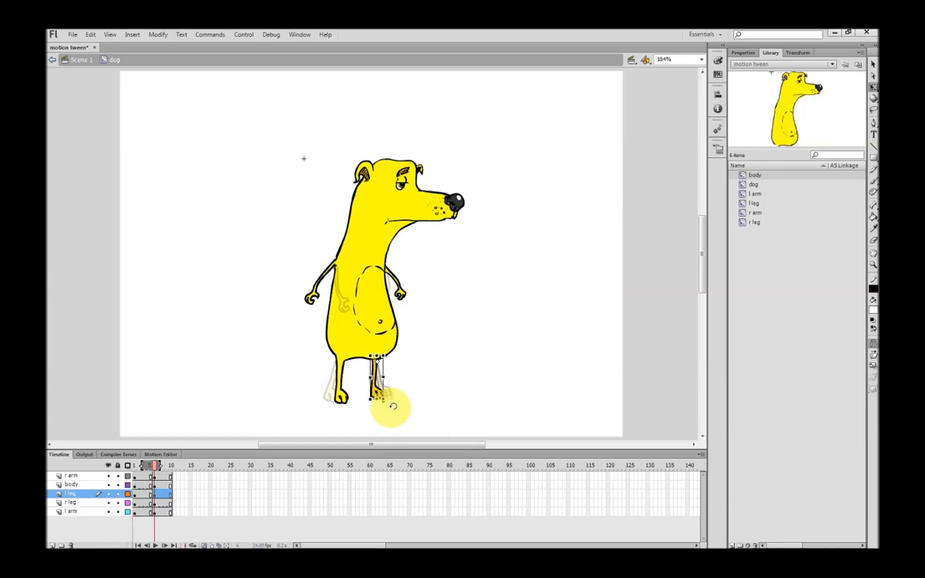
At frame 6, rotate the right leg forward beneath the body, comparing it with the first pose
left_click(346, 394)
left_click_drag(356, 408, 346, 370)
left_click(459, 369)
left_click_drag(149, 465, 156, 472)
left_click(344, 389)
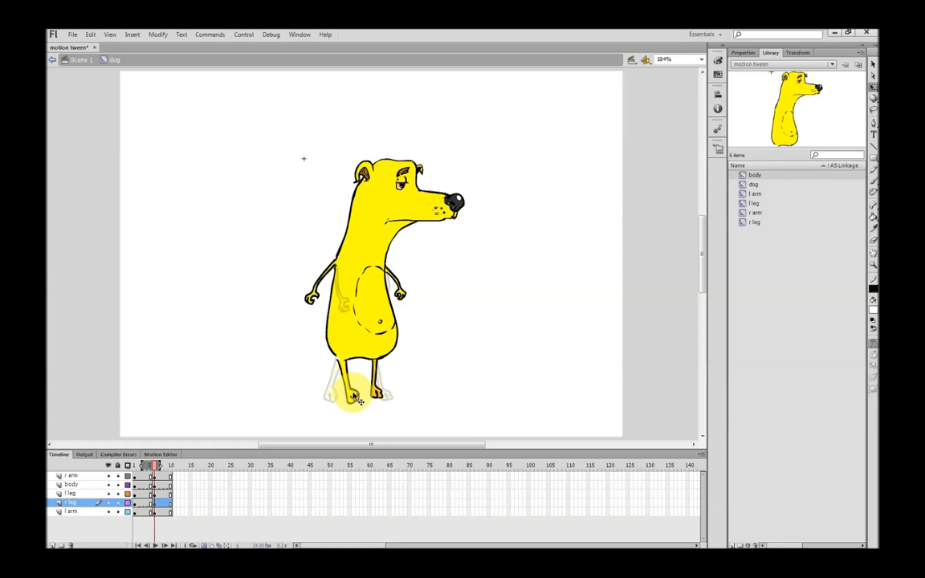
left_click(420, 378)
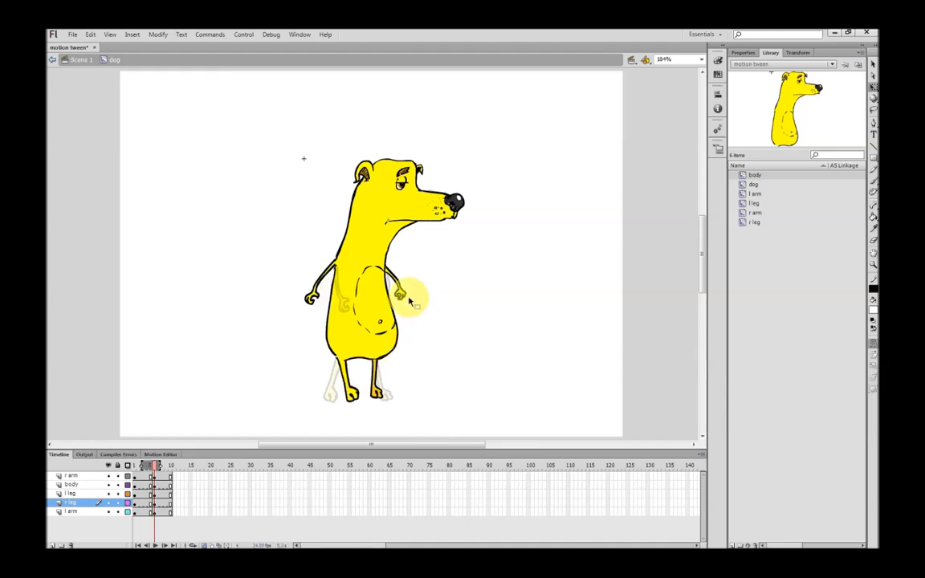
Rotate the left arm slightly further forward at frame 6 and scrub between the two poses to preview the swing
left_click(410, 299)
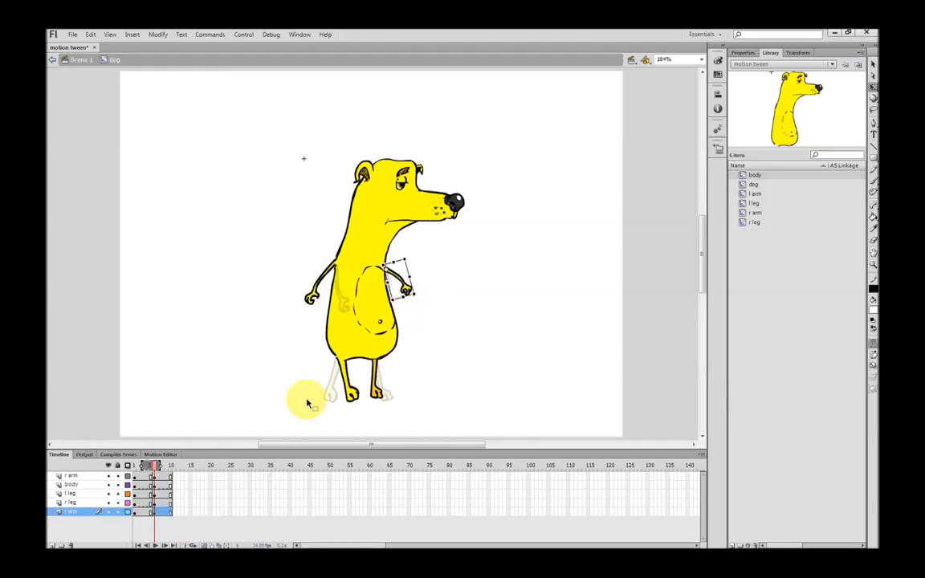
left_click(151, 466)
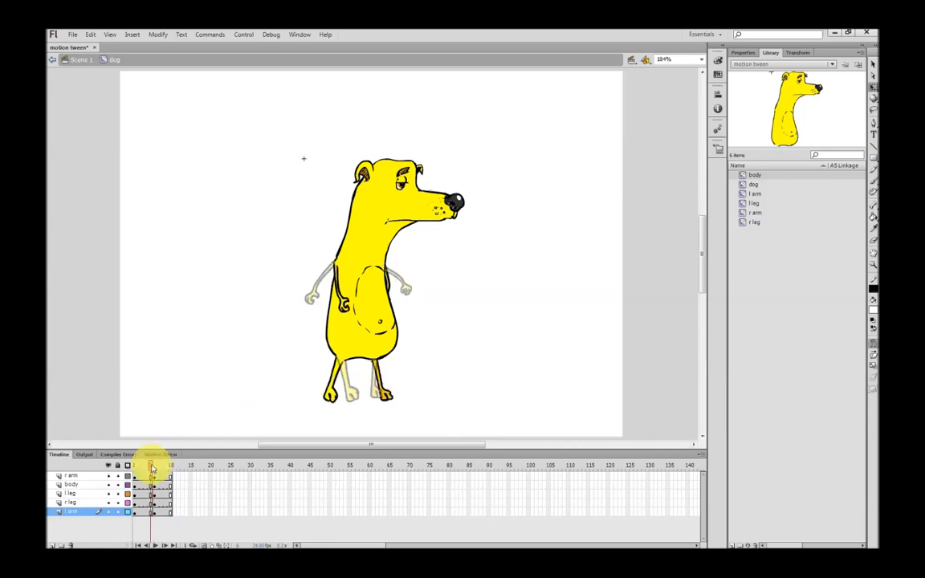
left_click_drag(151, 467, 157, 471)
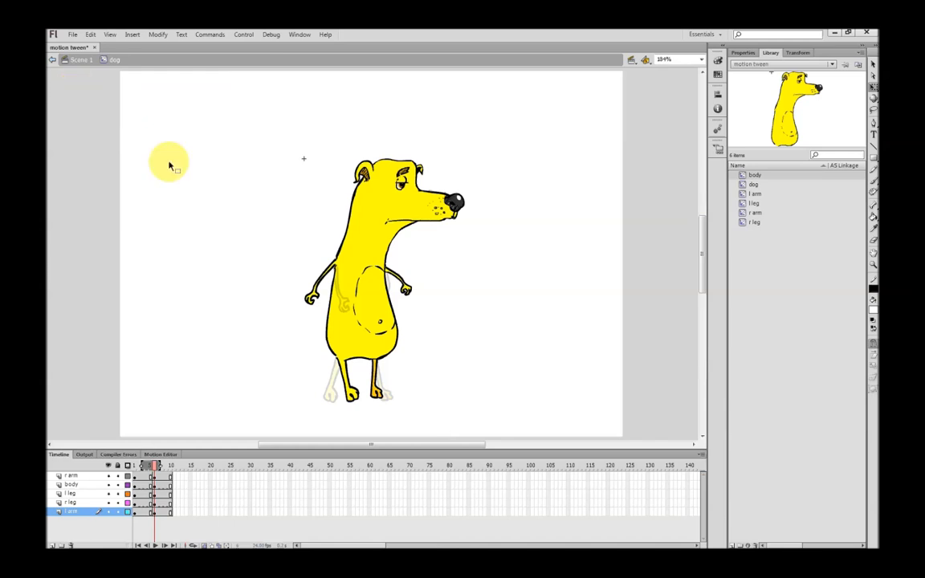
Return to Scene 1, test the movie in Flash Professional to view the walk cycle, and close the preview
left_click(80, 60)
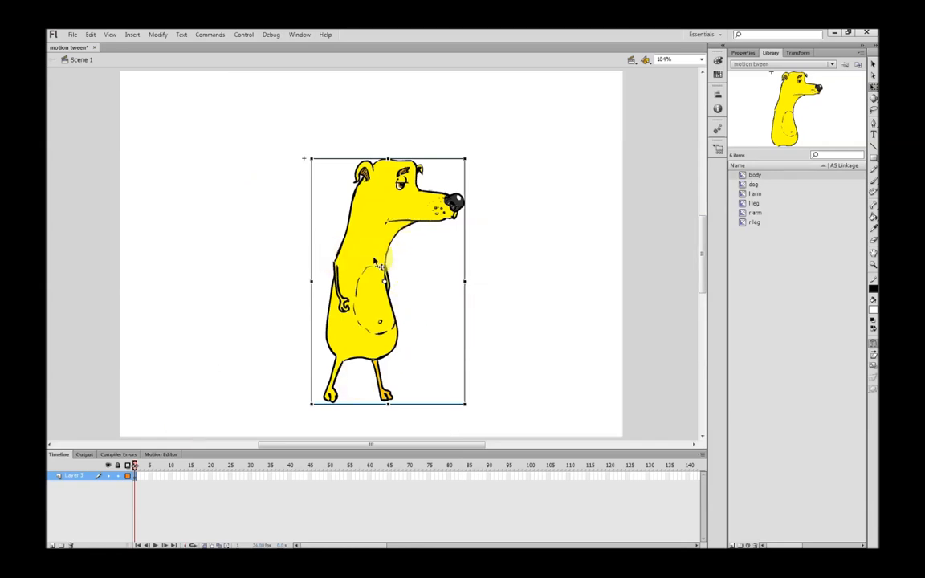
left_click(243, 35)
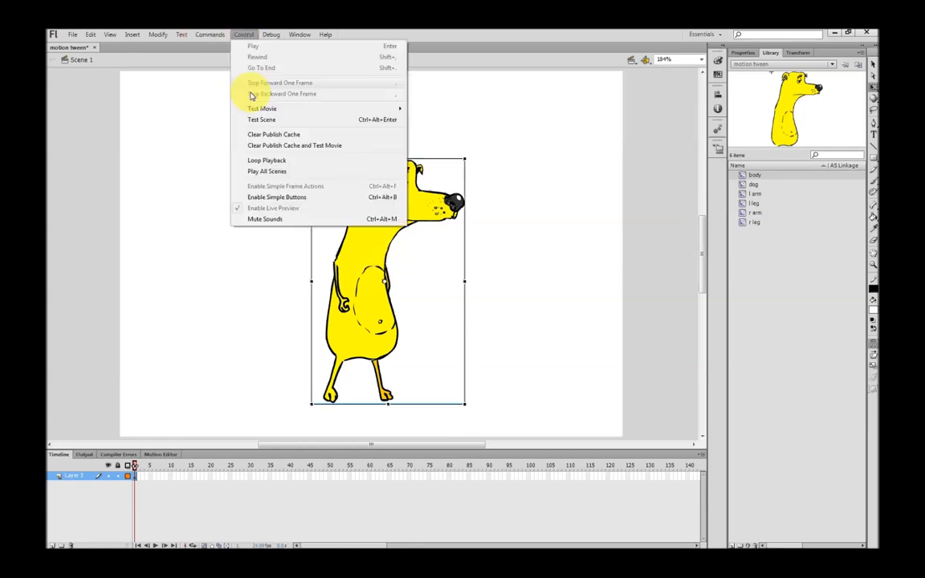
mouse_move(262, 110)
left_click(440, 108)
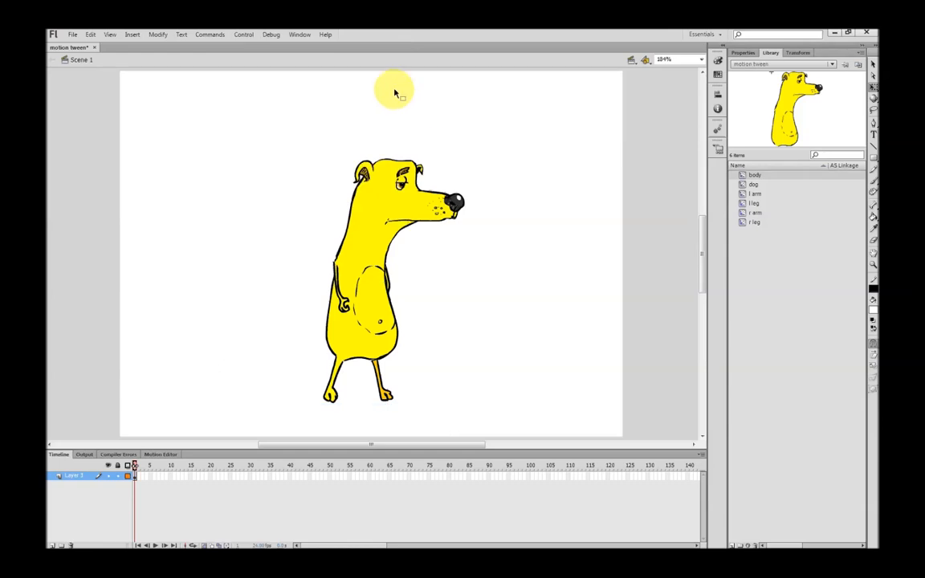
left_click(245, 34)
mouse_move(261, 108)
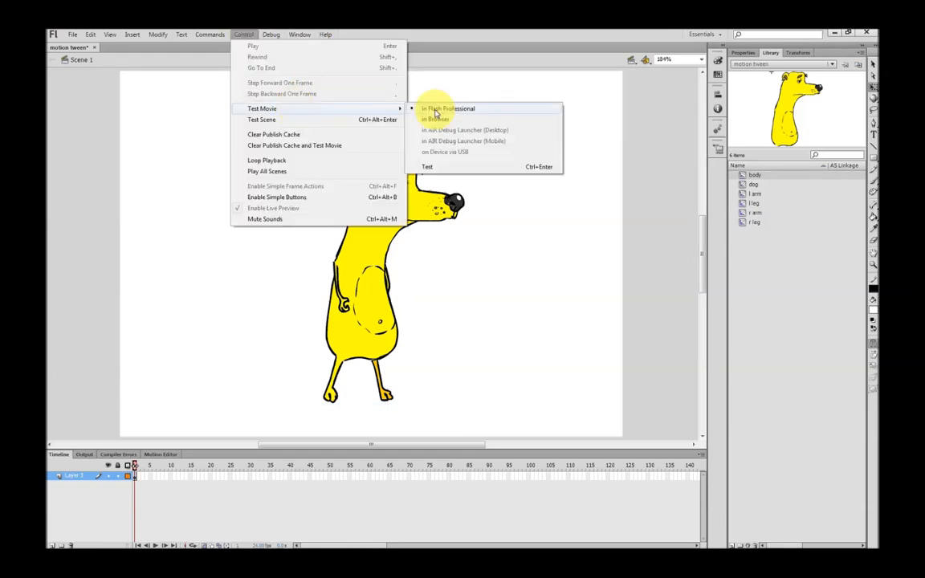
left_click(439, 110)
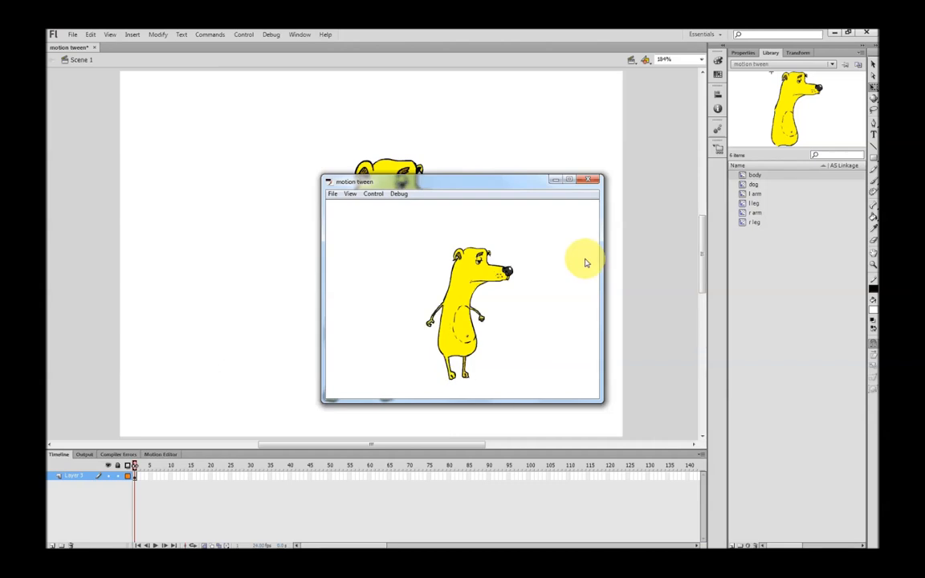
left_click(592, 181)
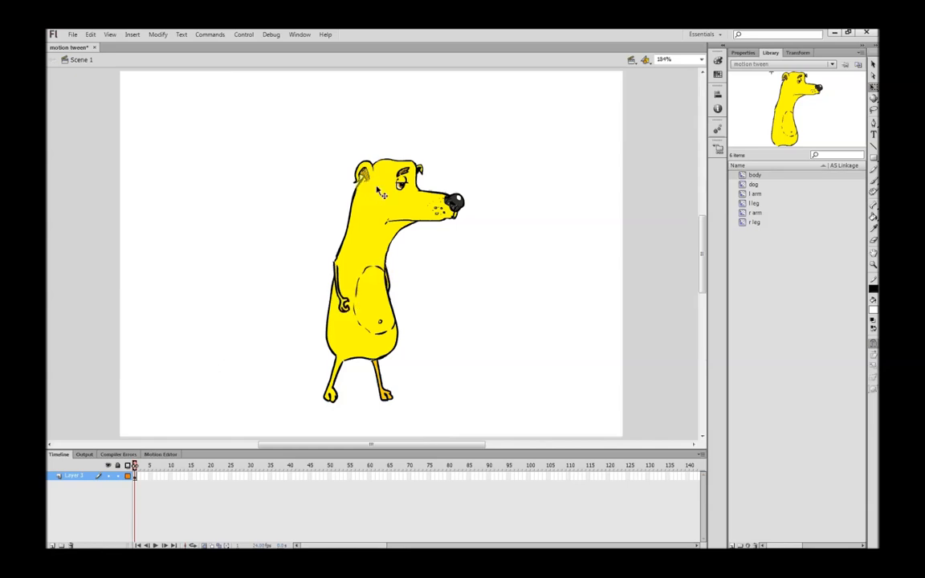
Move the dog movie clip horizontally off the left side of the stage at frame 1
left_click(427, 265)
left_click_drag(413, 213, 90, 214)
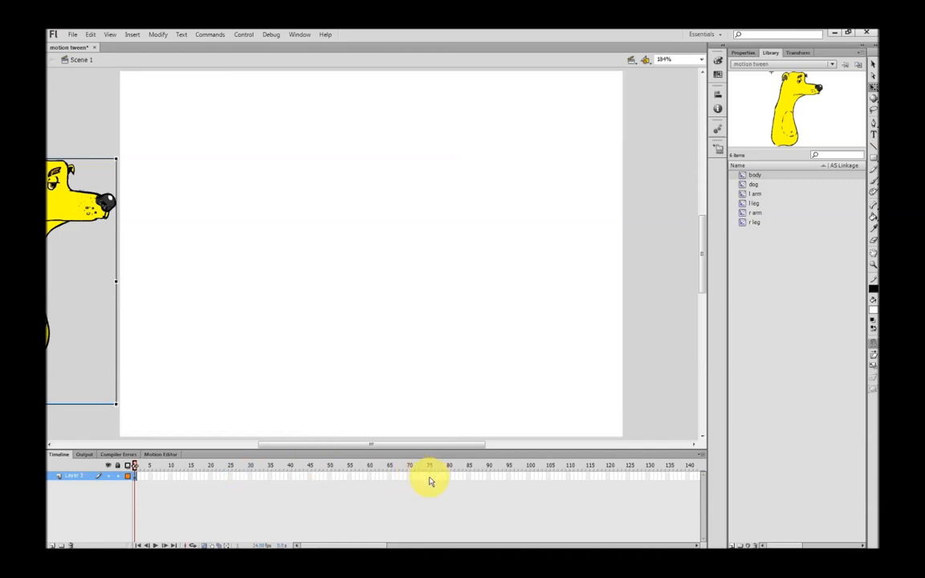
Extend the dog's layer to frame 50 and create a motion tween across its frames
left_click(331, 475)
right_click(332, 479)
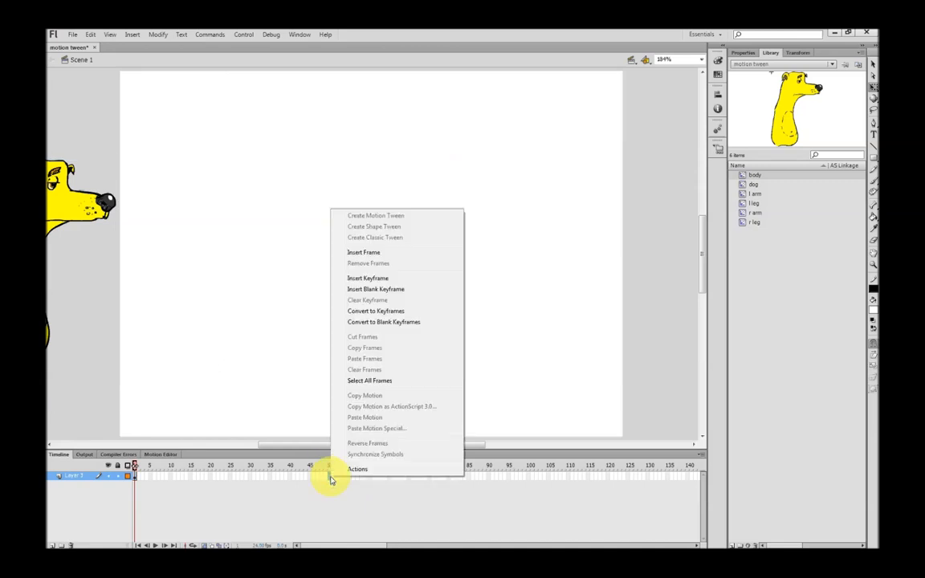
left_click(365, 252)
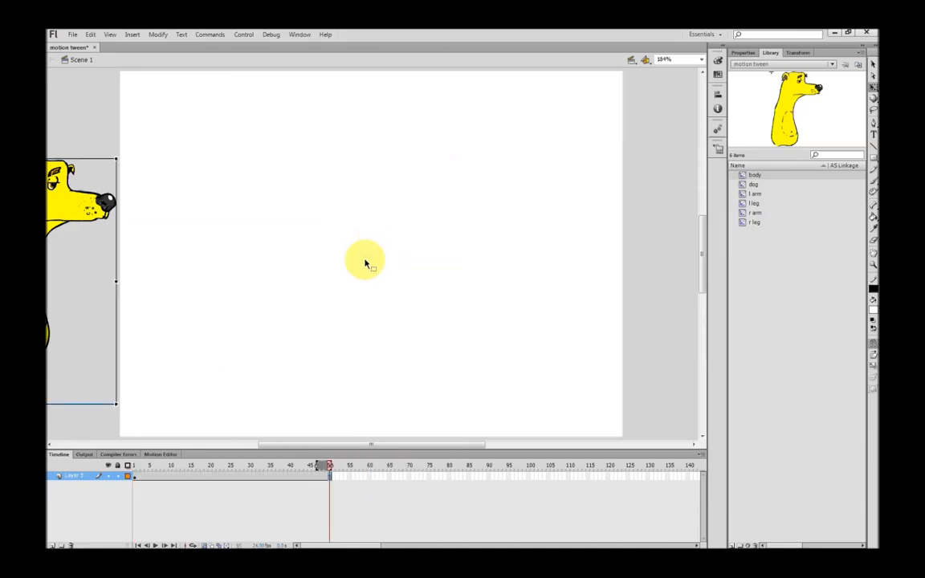
right_click(257, 481)
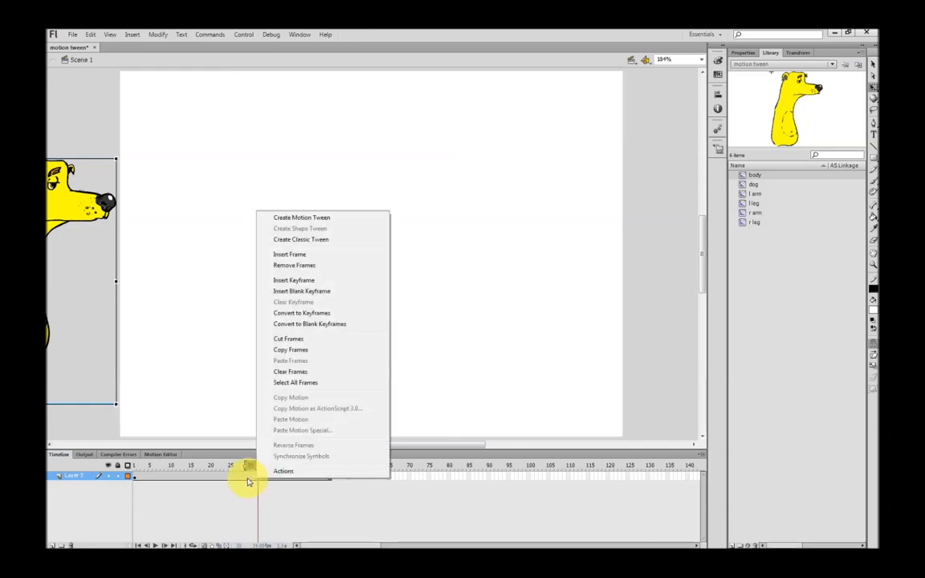
left_click(294, 217)
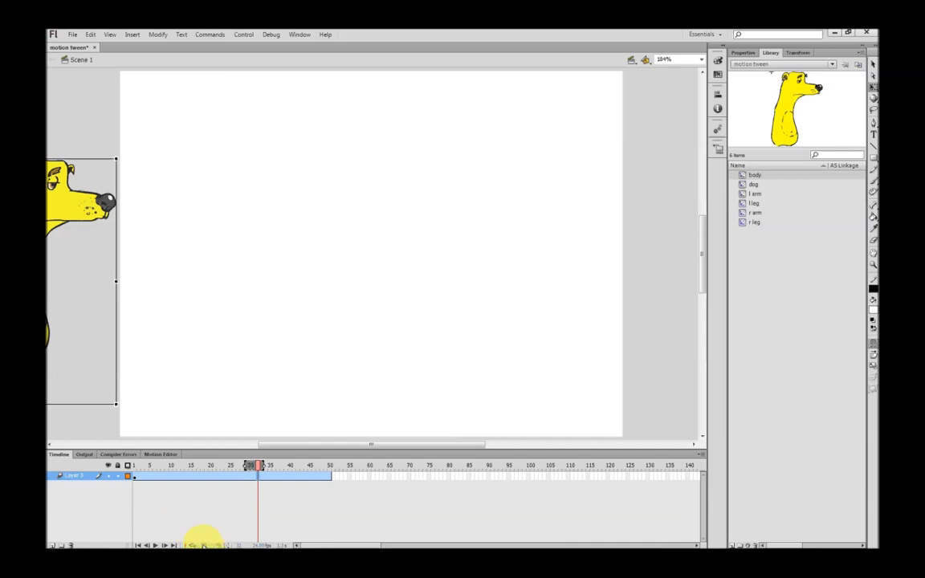
At frame 50, move the dog movie clip across and just off the right side of the stage
left_click_drag(259, 466, 326, 471)
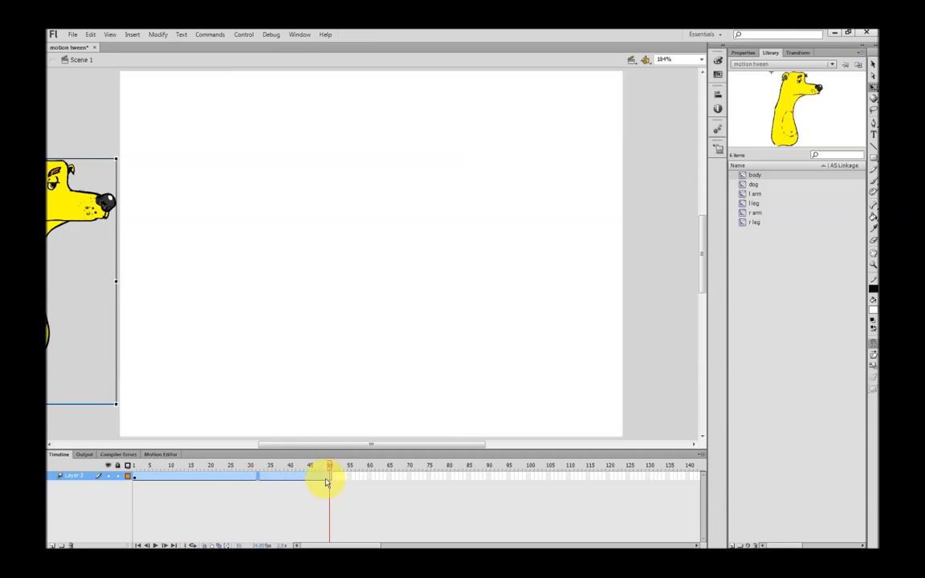
left_click(329, 478)
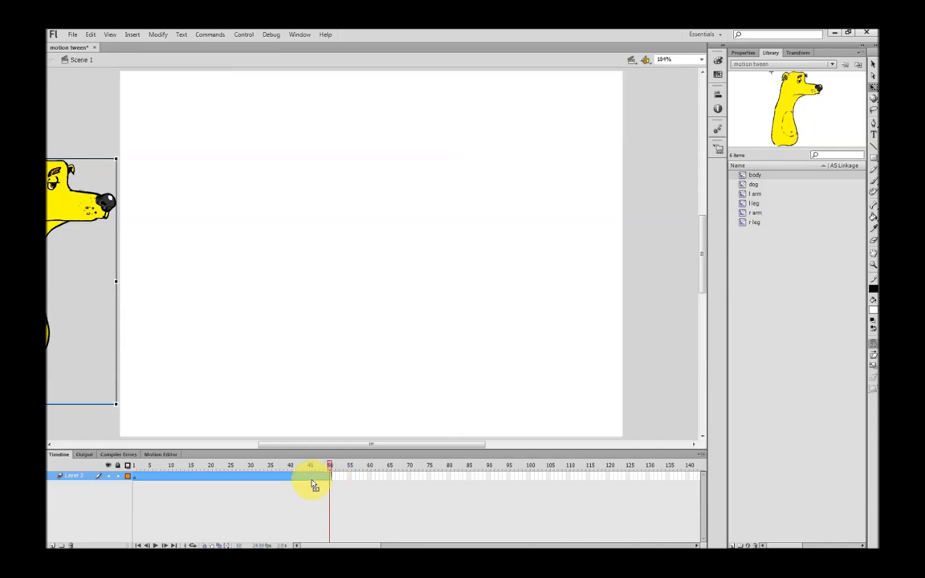
left_click(325, 474)
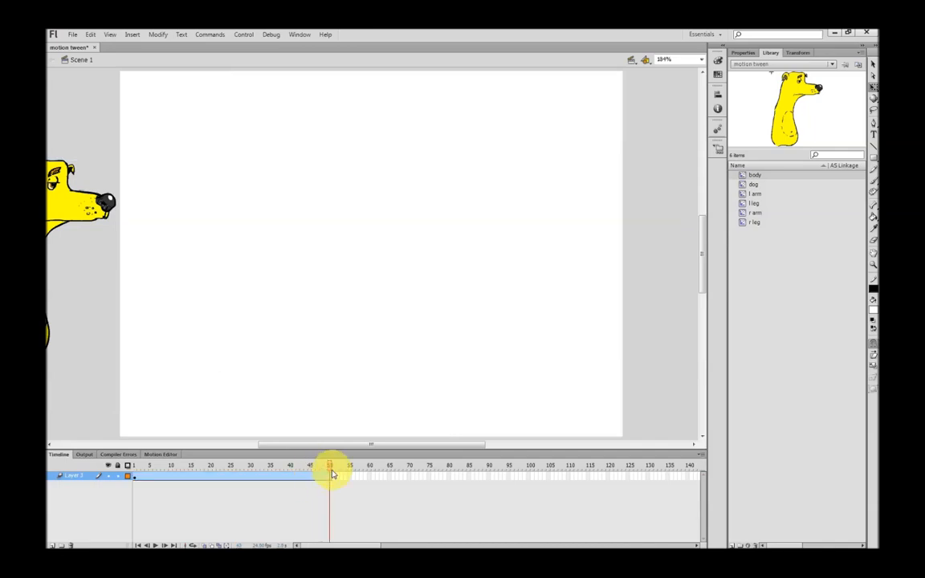
left_click(82, 295)
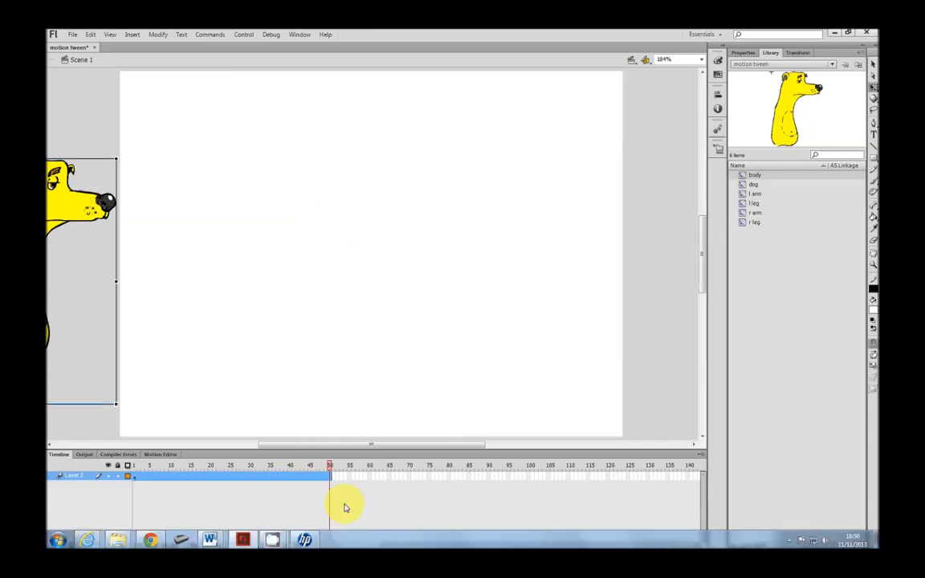
left_click_drag(71, 207, 674, 239)
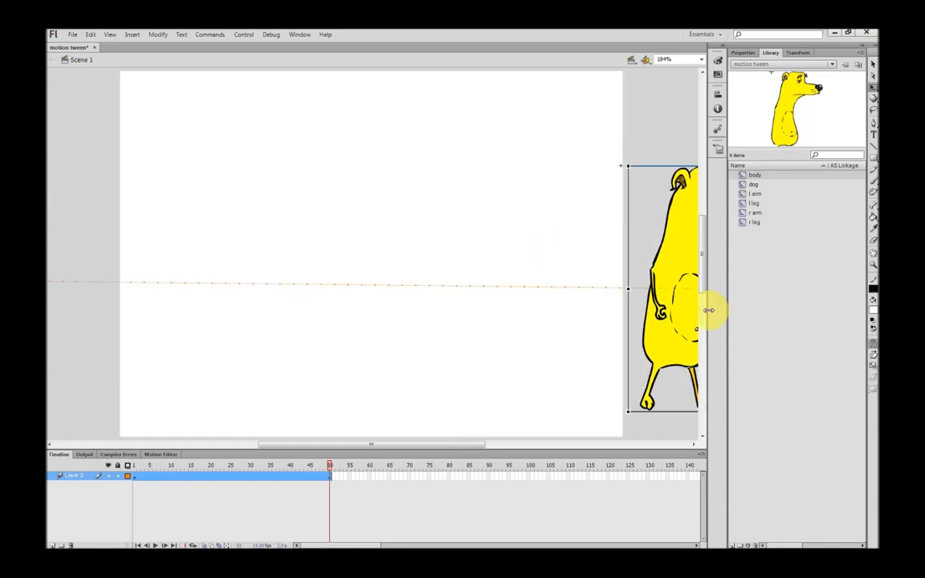
Play the tween from frame 1, test the movie to check the walking speed, and close the preview
left_click_drag(354, 450, 336, 448)
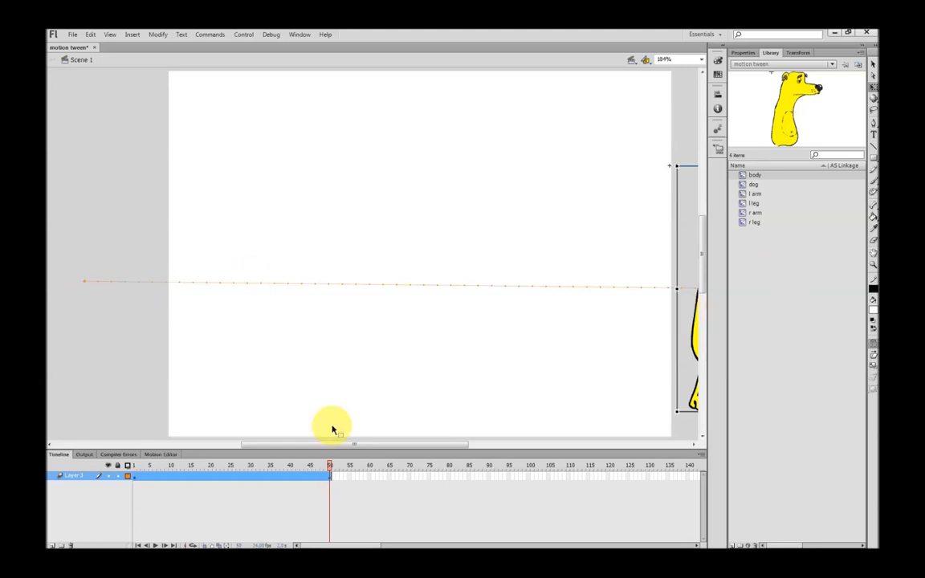
left_click_drag(330, 469, 133, 452)
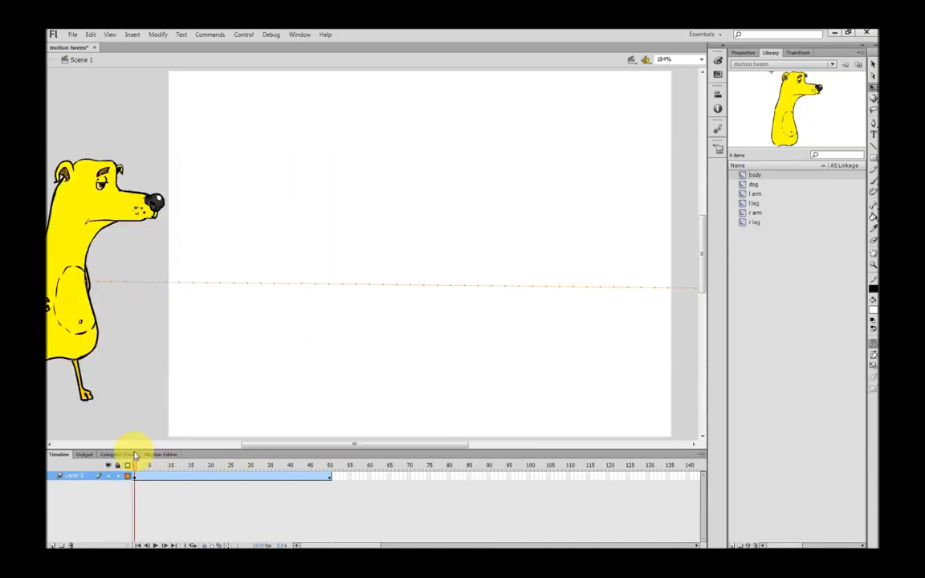
key("Return")
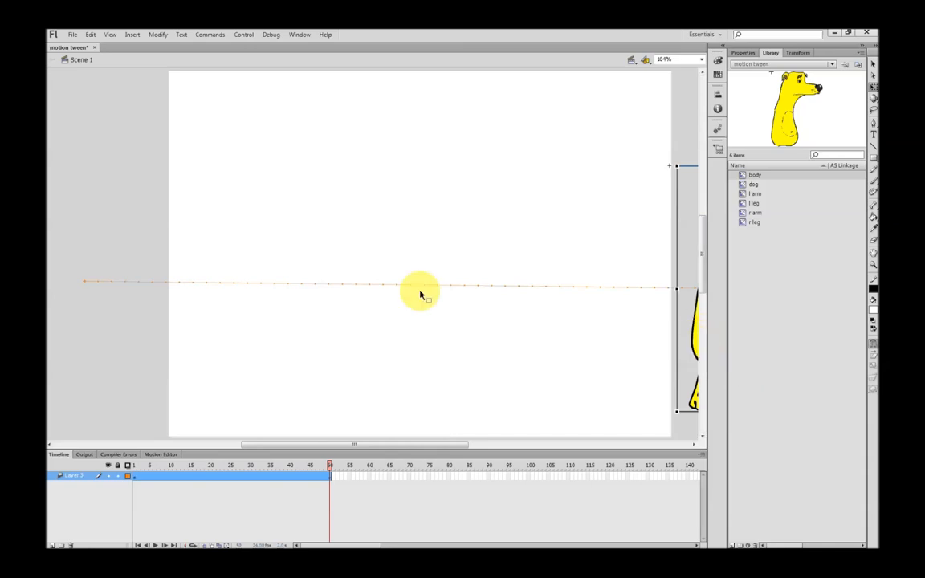
key("ctrl+Return")
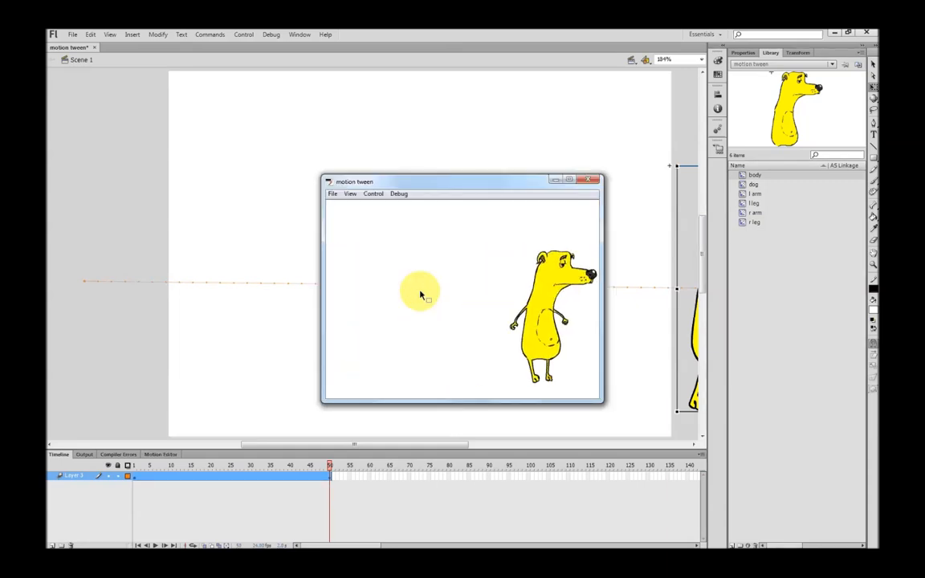
left_click(592, 180)
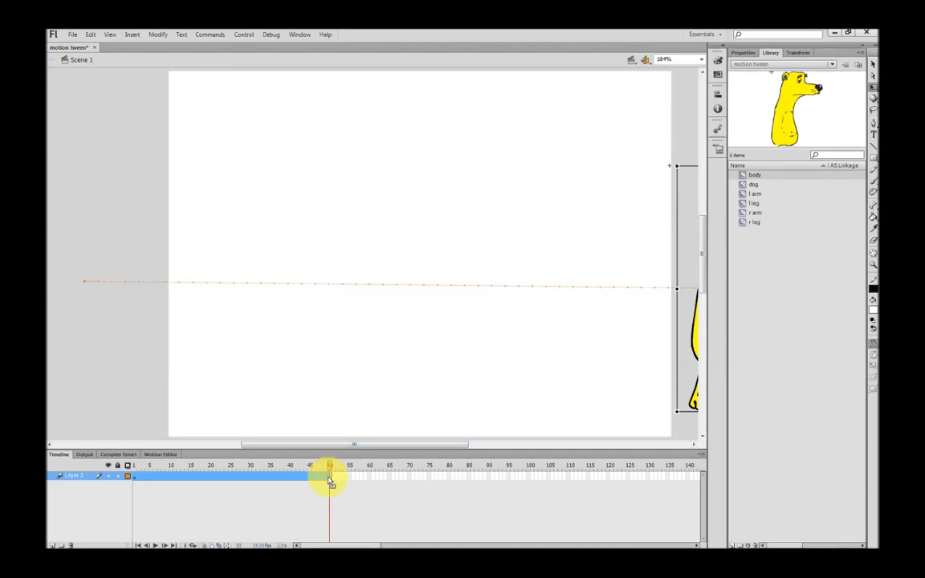
Stretch the motion tween span to end at frame 101, test the slower walk, and close the preview
left_click_drag(331, 477, 538, 496)
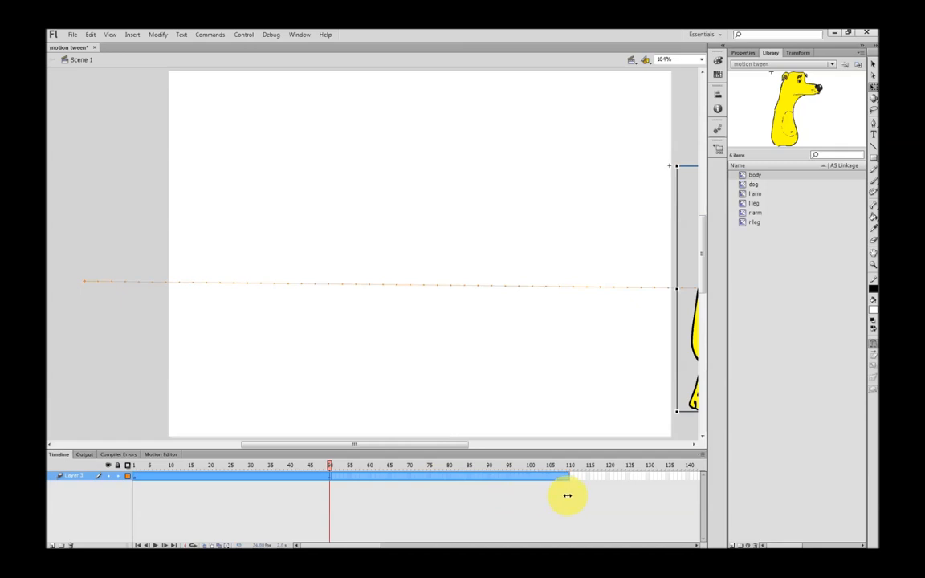
left_click_drag(532, 498, 533, 499)
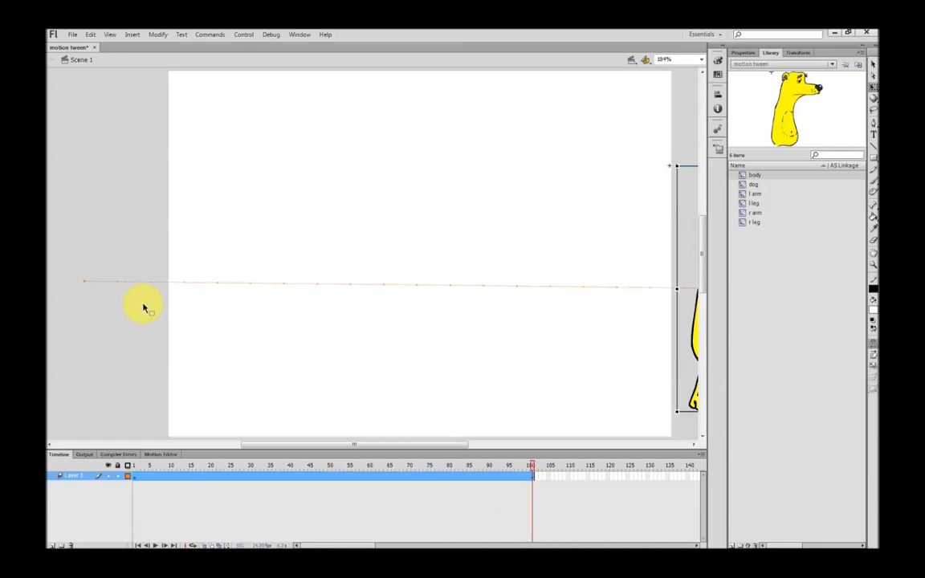
key("ctrl+Return")
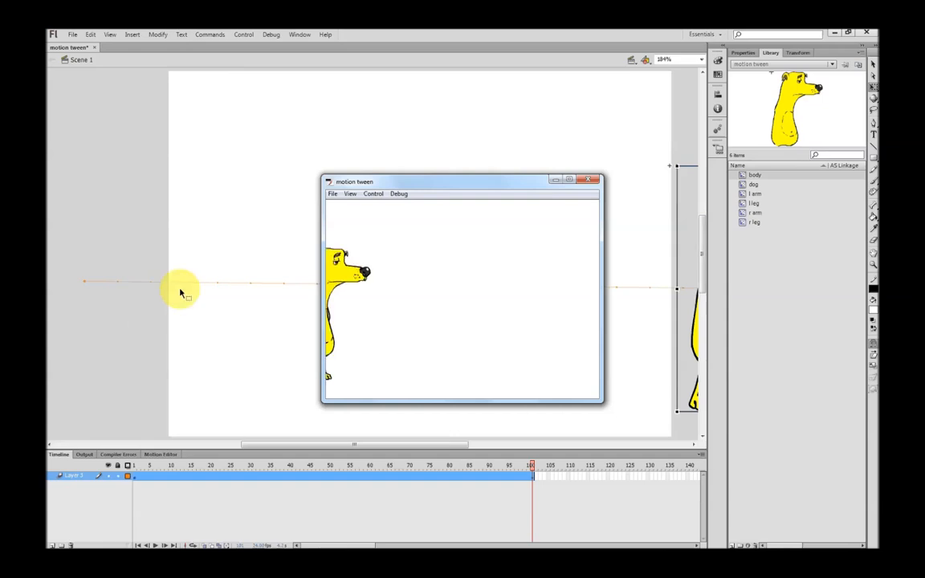
left_click(594, 180)
Lengthen the motion tween span further to frame 151, test the movie again, and close the preview
left_click_drag(534, 480, 572, 489)
key("ctrl+Return")
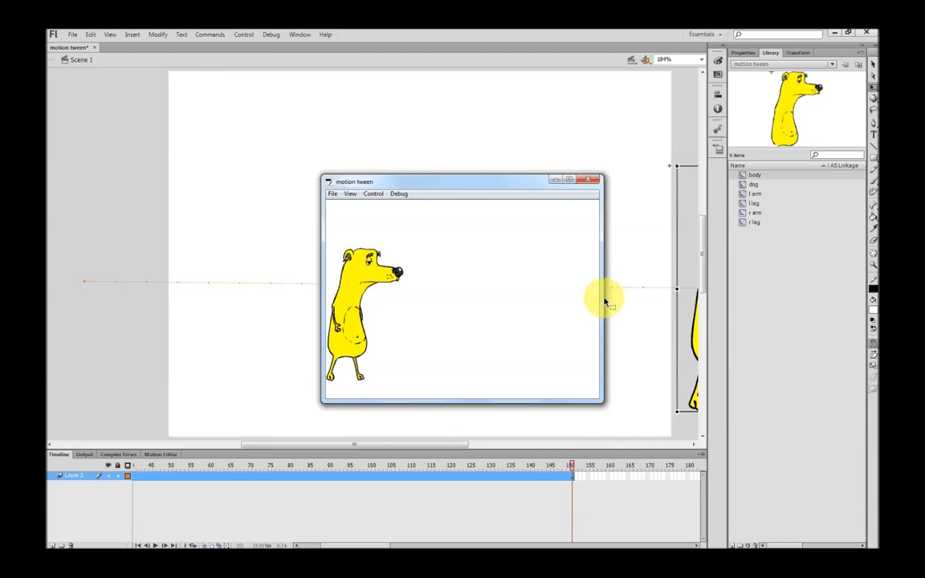
left_click(582, 182)
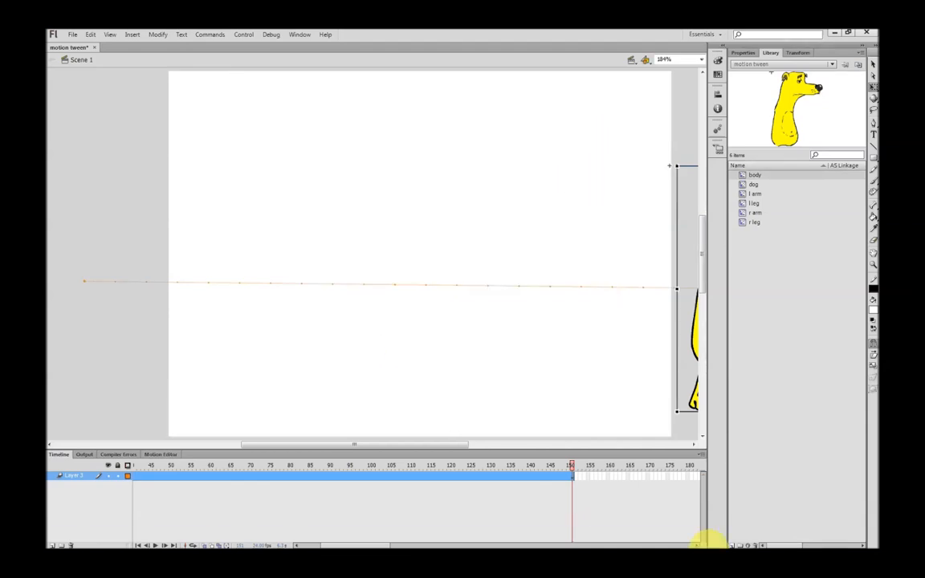
mouse_move(270, 538)
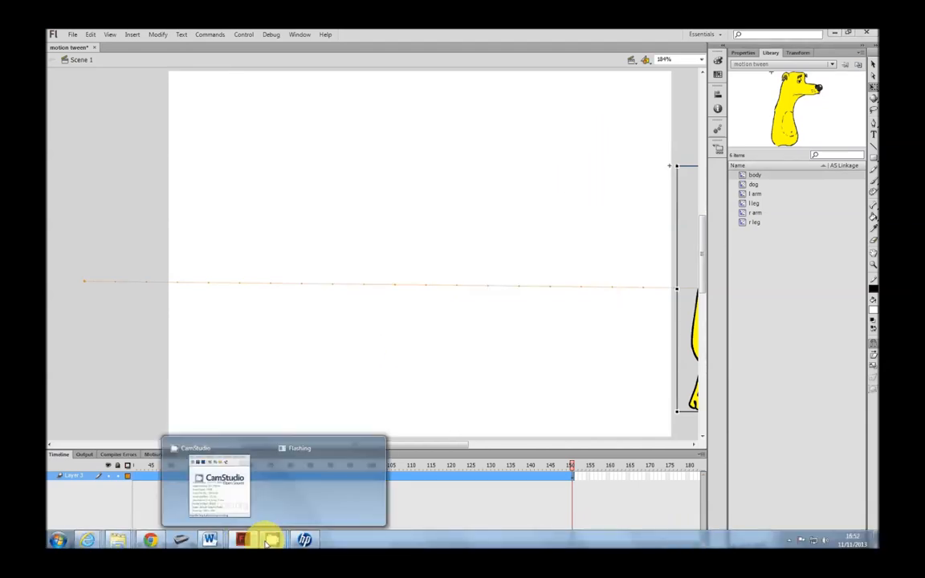